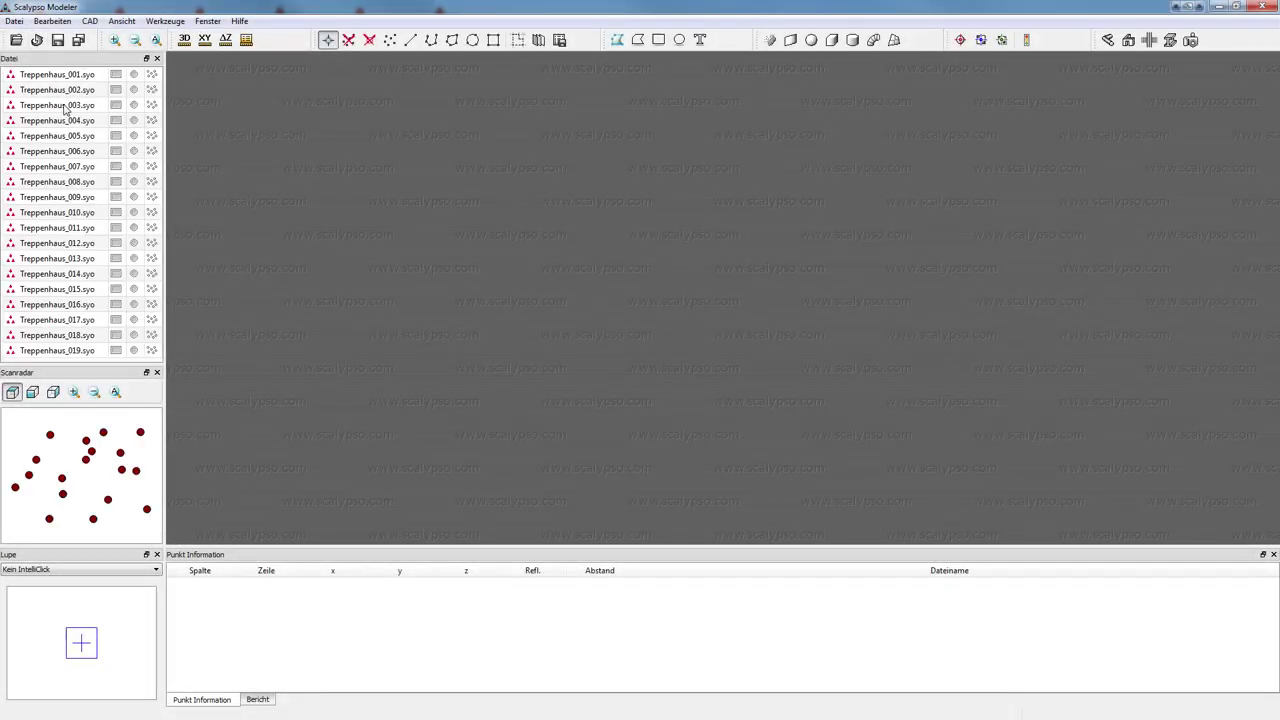
Step: Open Treppenhaus_003 as a panorama and draw rectangles on its floor and left wall
click(75, 108)
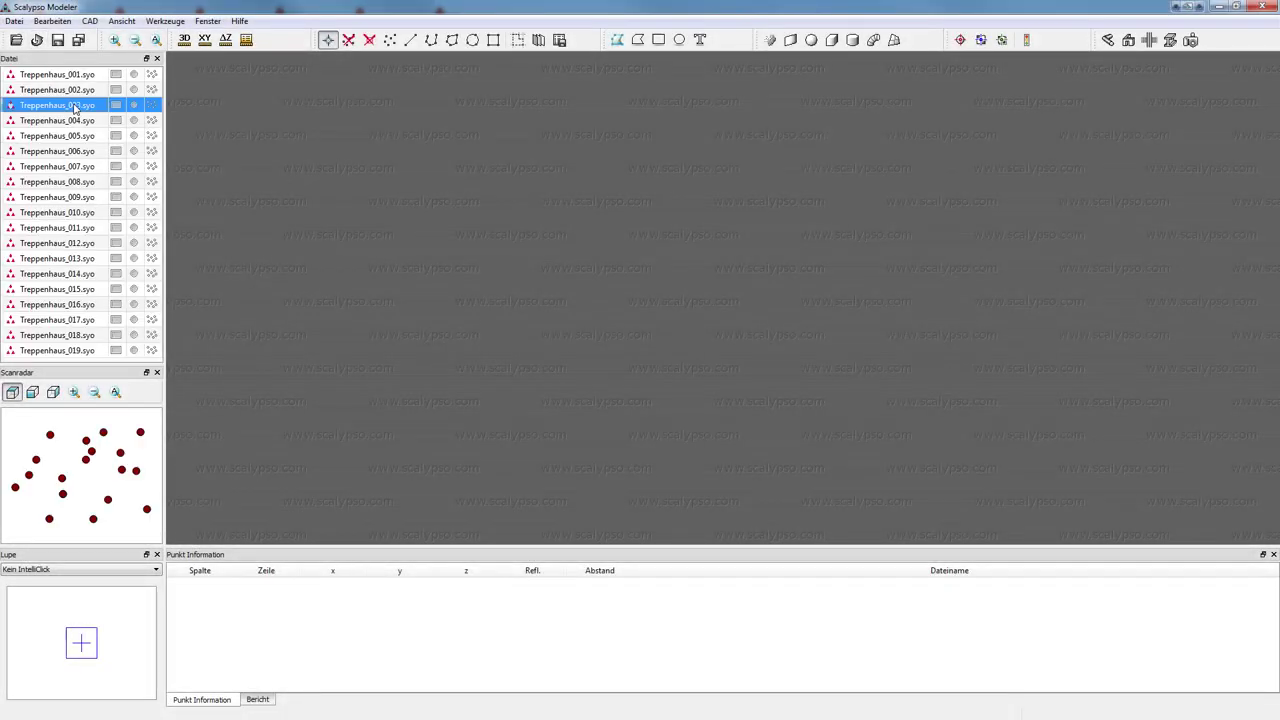
double_click(88, 104)
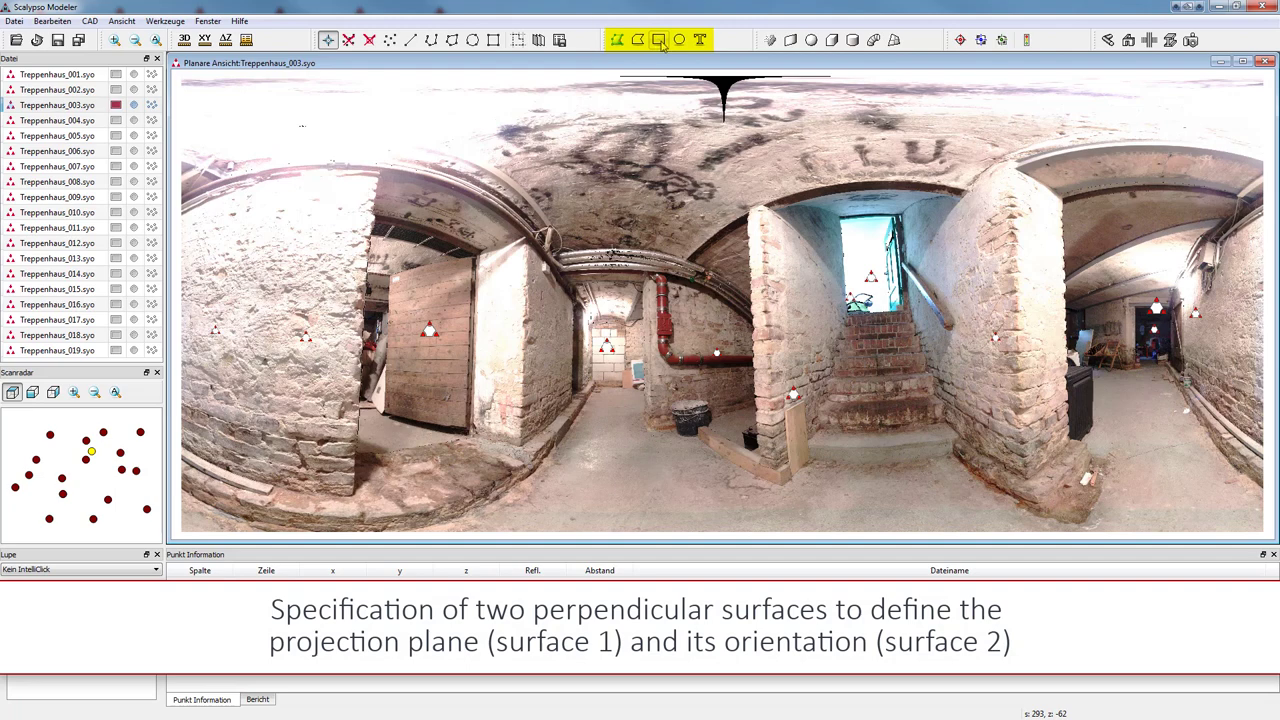
click(659, 40)
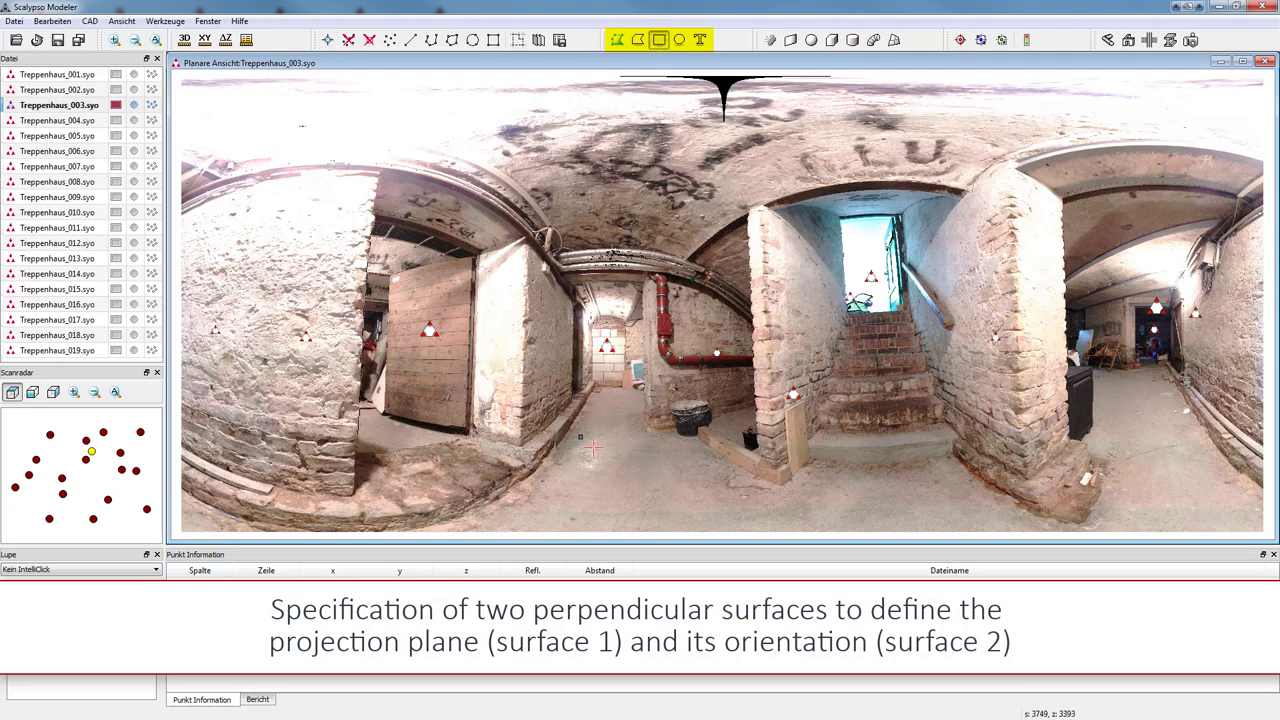
drag(579, 435, 657, 483)
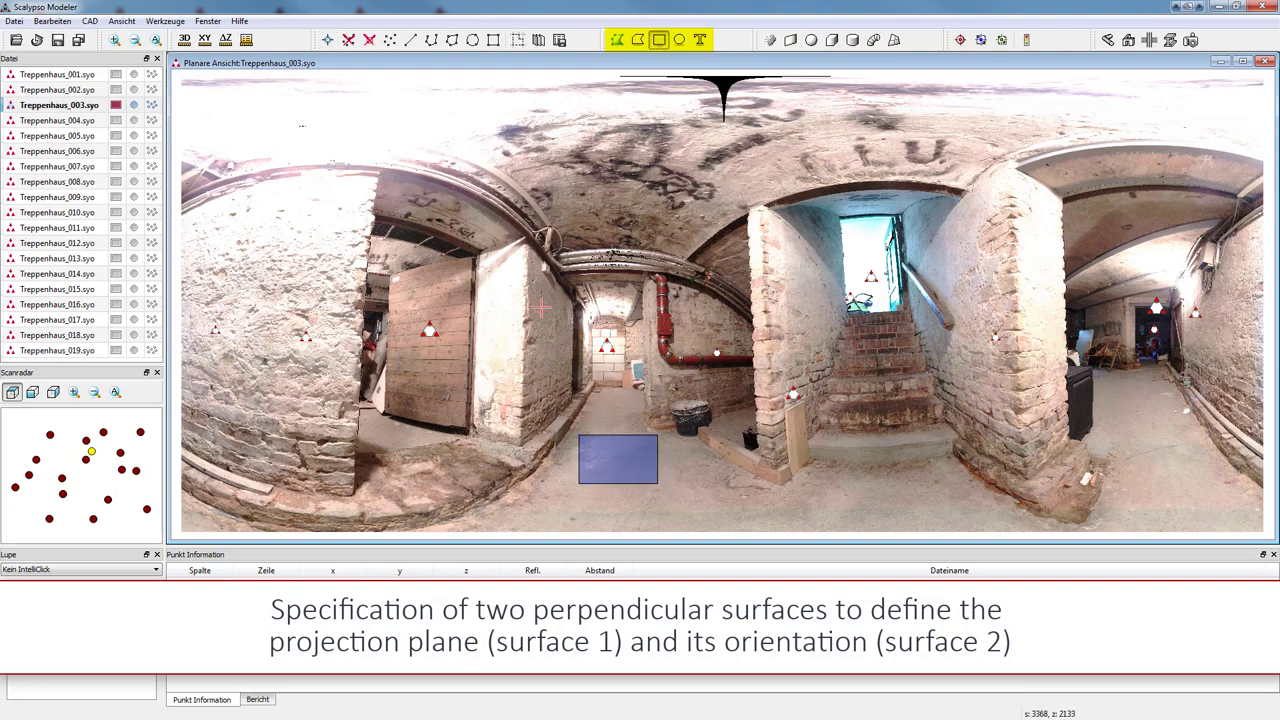
drag(541, 304, 567, 367)
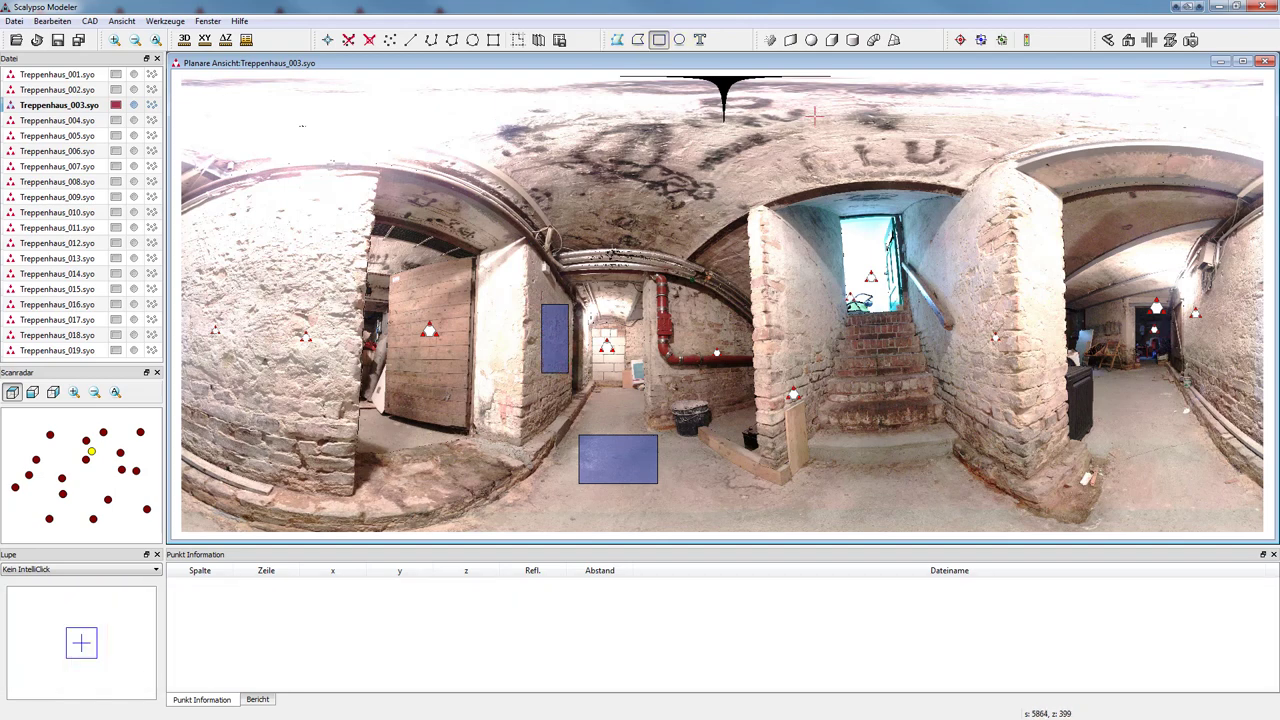
Step: Fit the floor rectangle as the ortho centre plane (94.1% support), viewed as detected and unshifted
click(1196, 44)
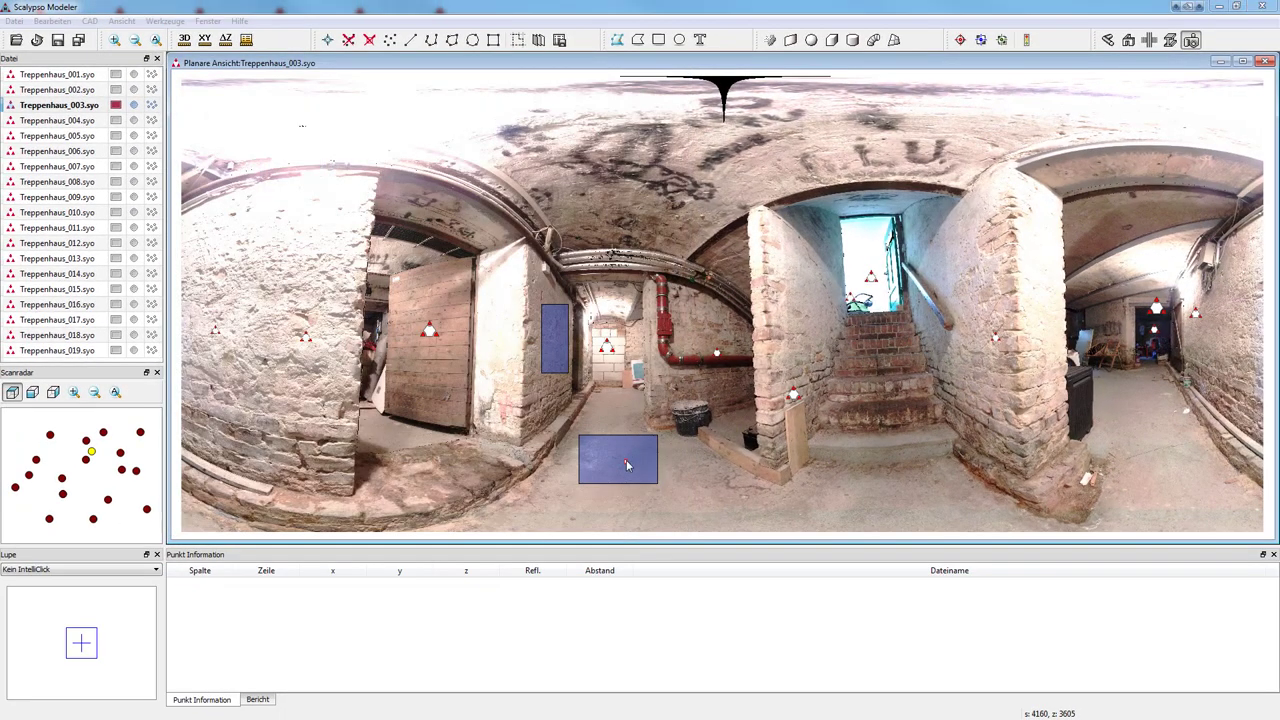
click(464, 293)
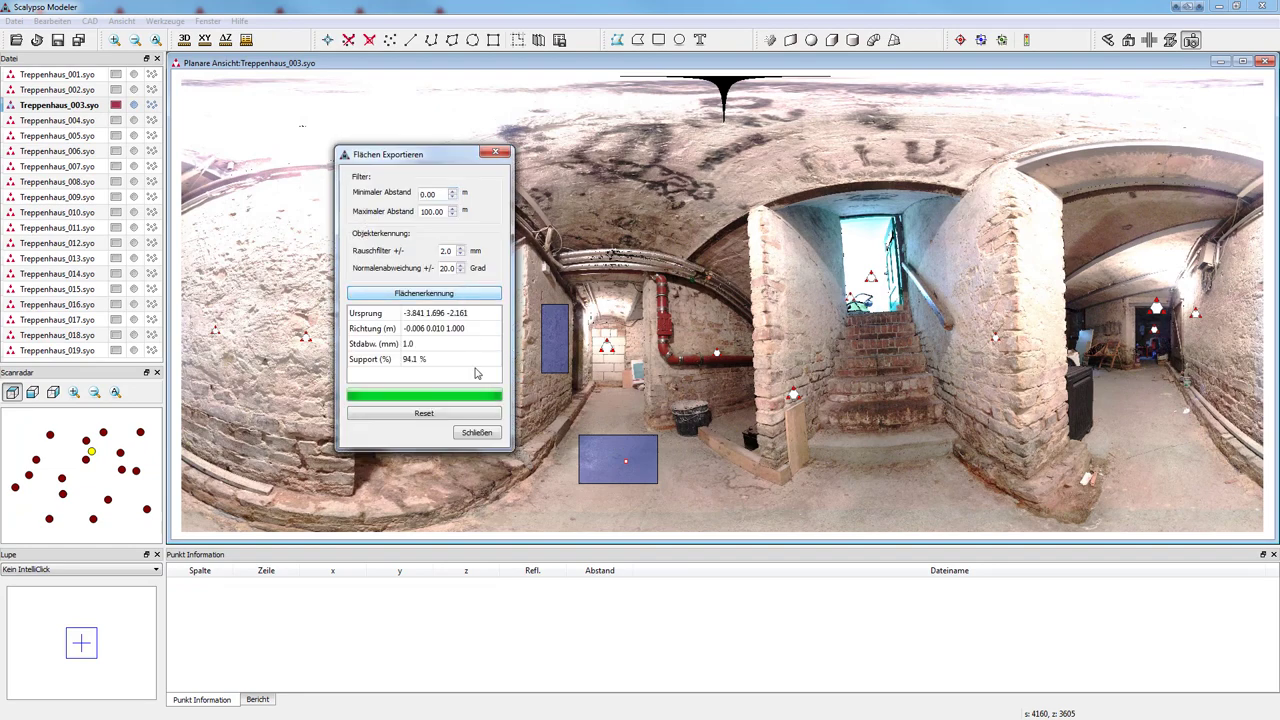
click(477, 433)
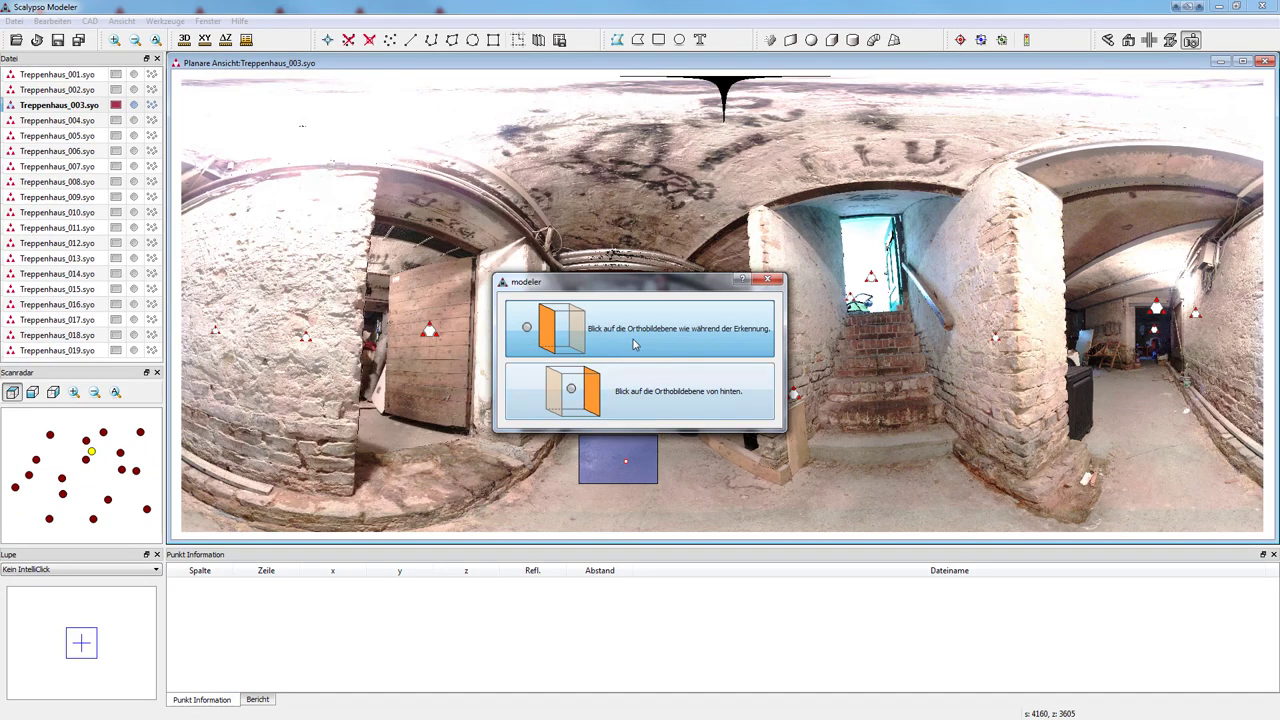
click(632, 344)
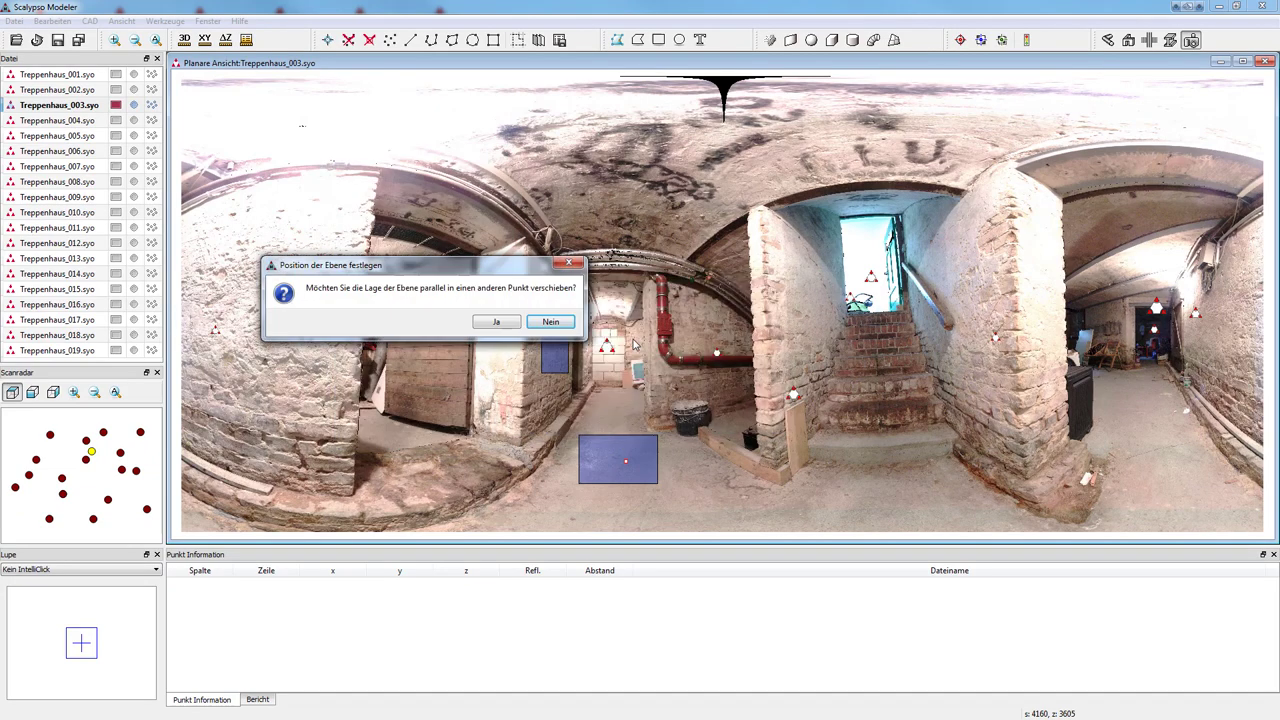
click(551, 322)
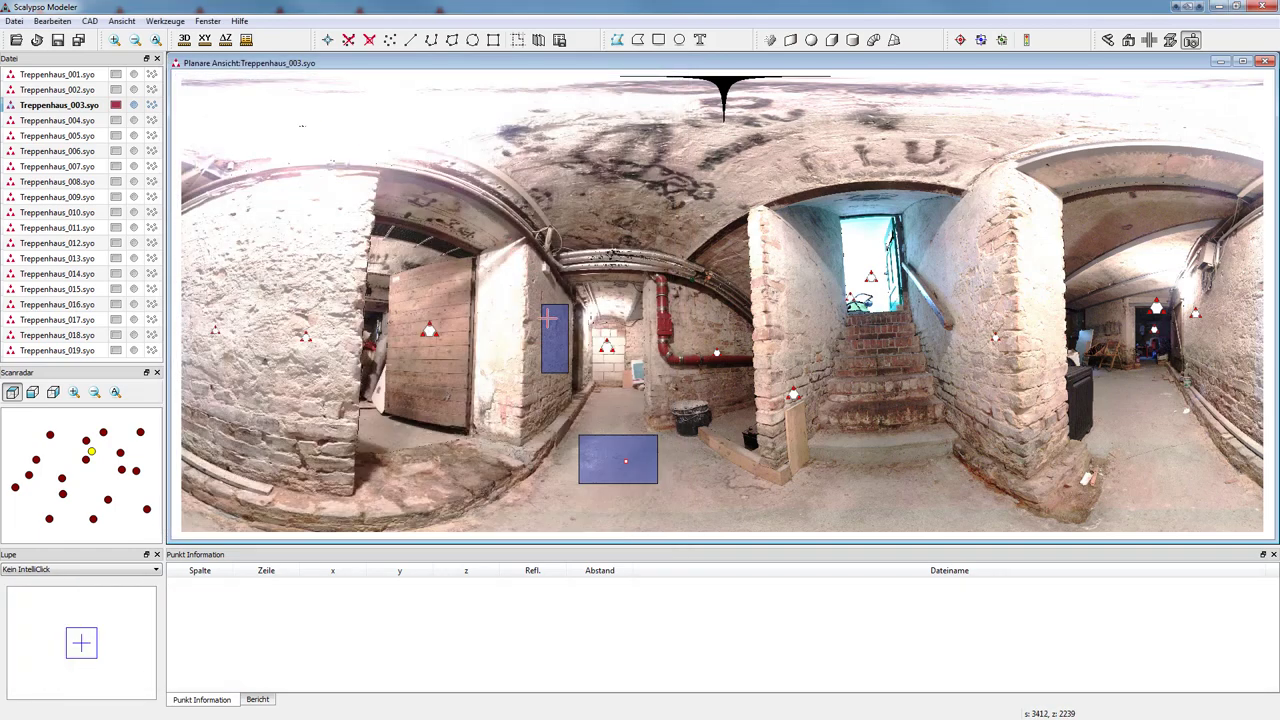
Step: Run Flächenerkennung on the wall rectangle to confirm the remaining orientation directions
click(476, 297)
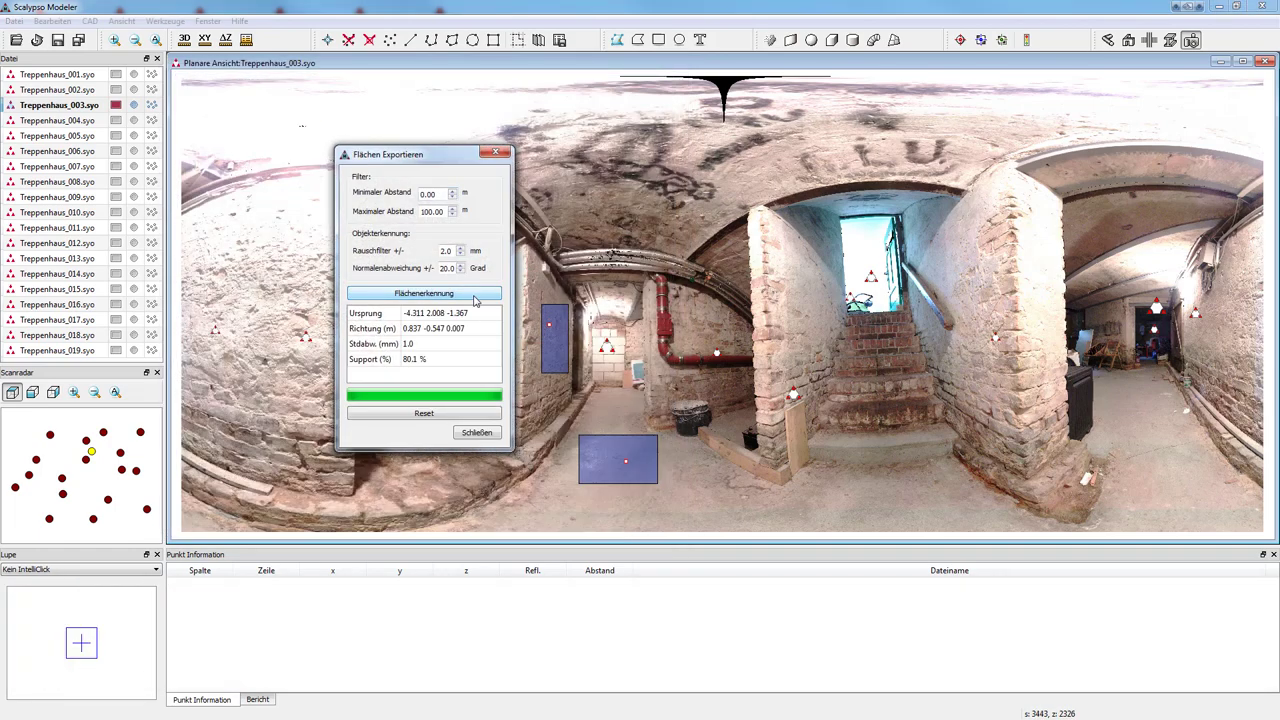
click(482, 430)
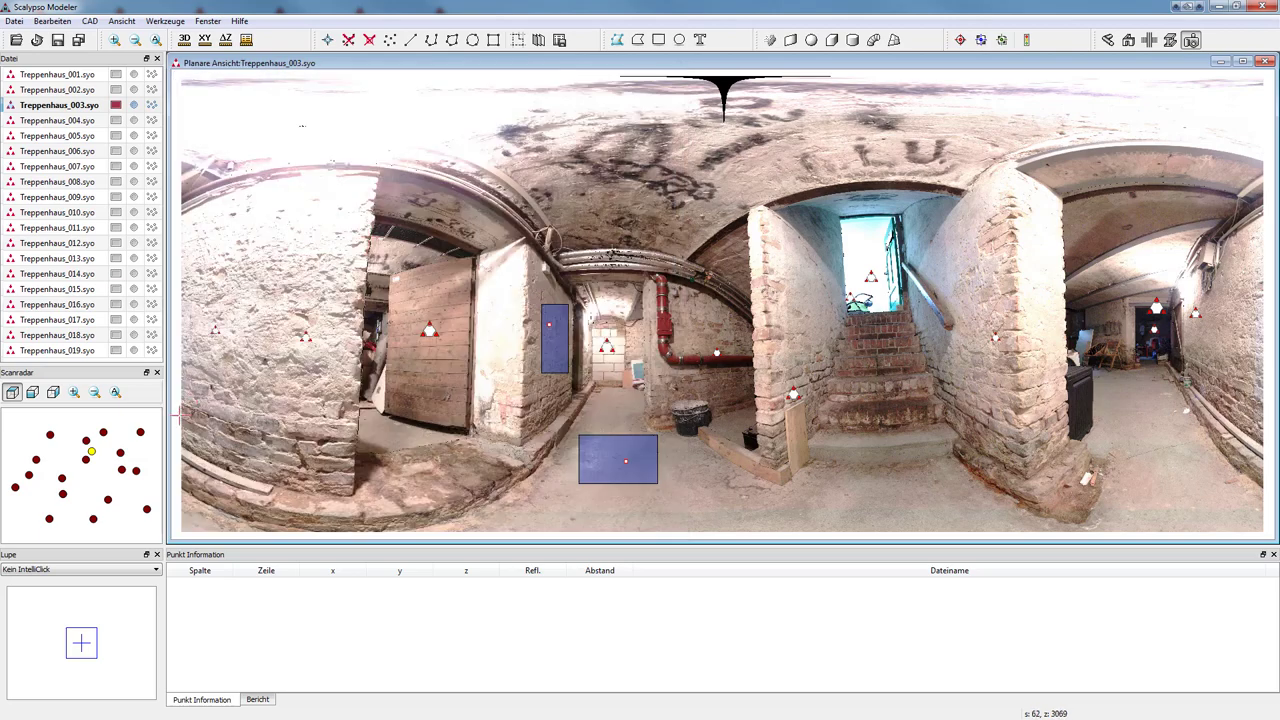
Step: Set the top and left limits from points in scans Treppenhaus_018 and Treppenhaus_014
click(15, 488)
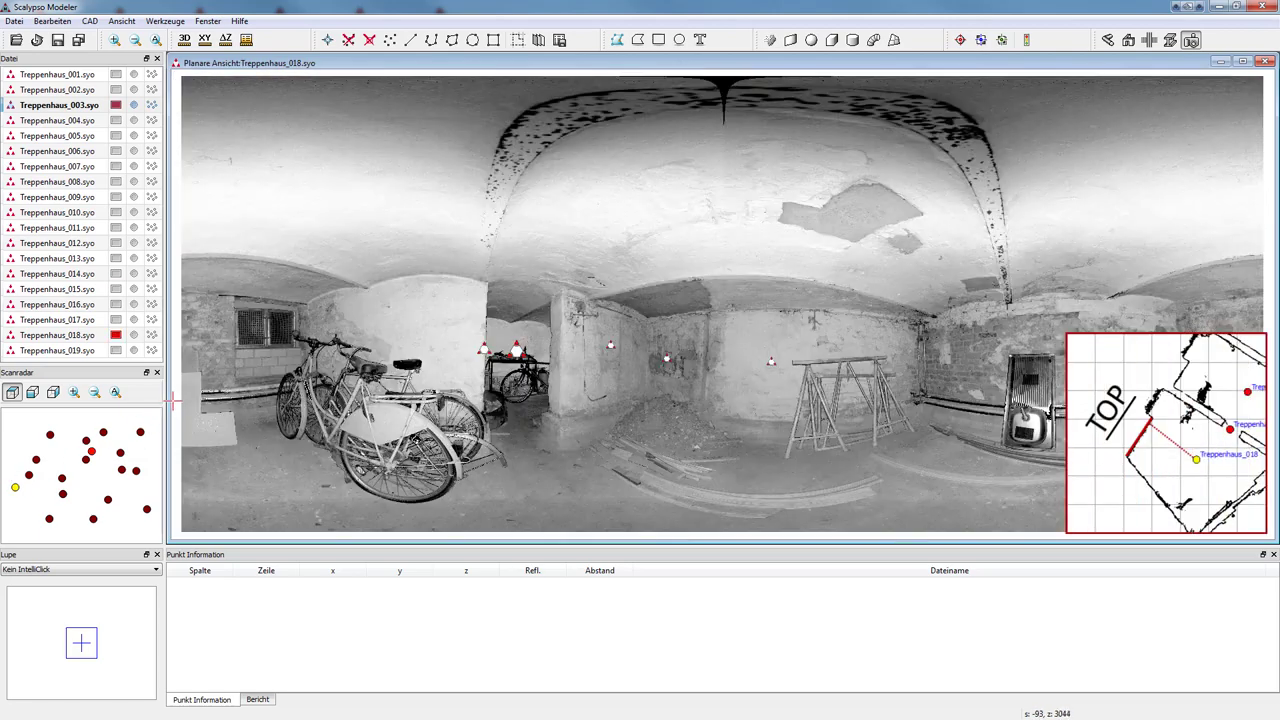
click(218, 326)
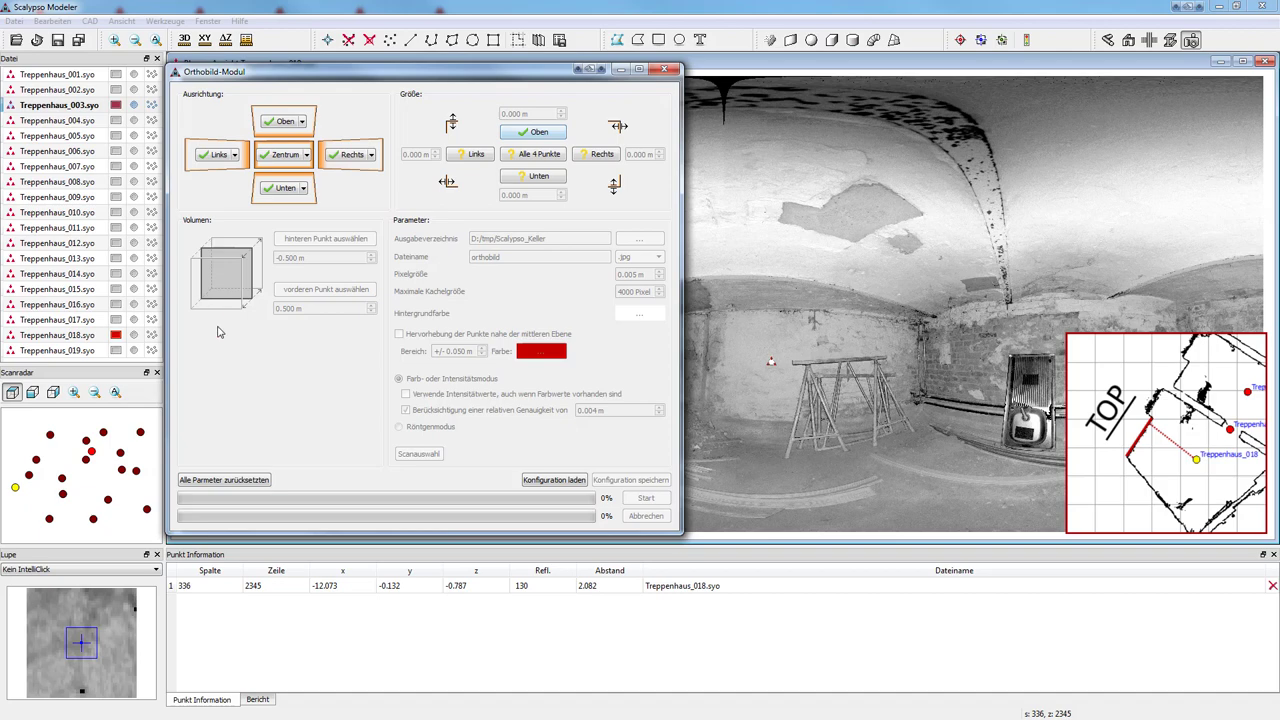
click(470, 158)
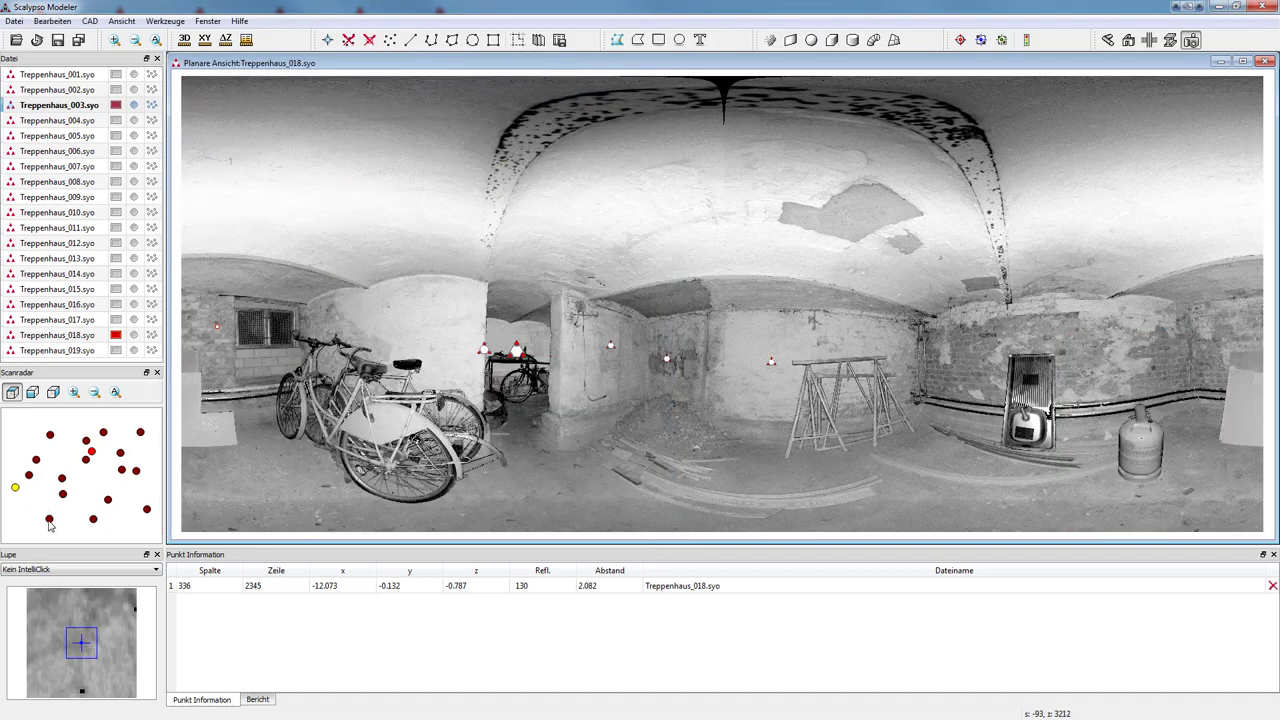
click(54, 518)
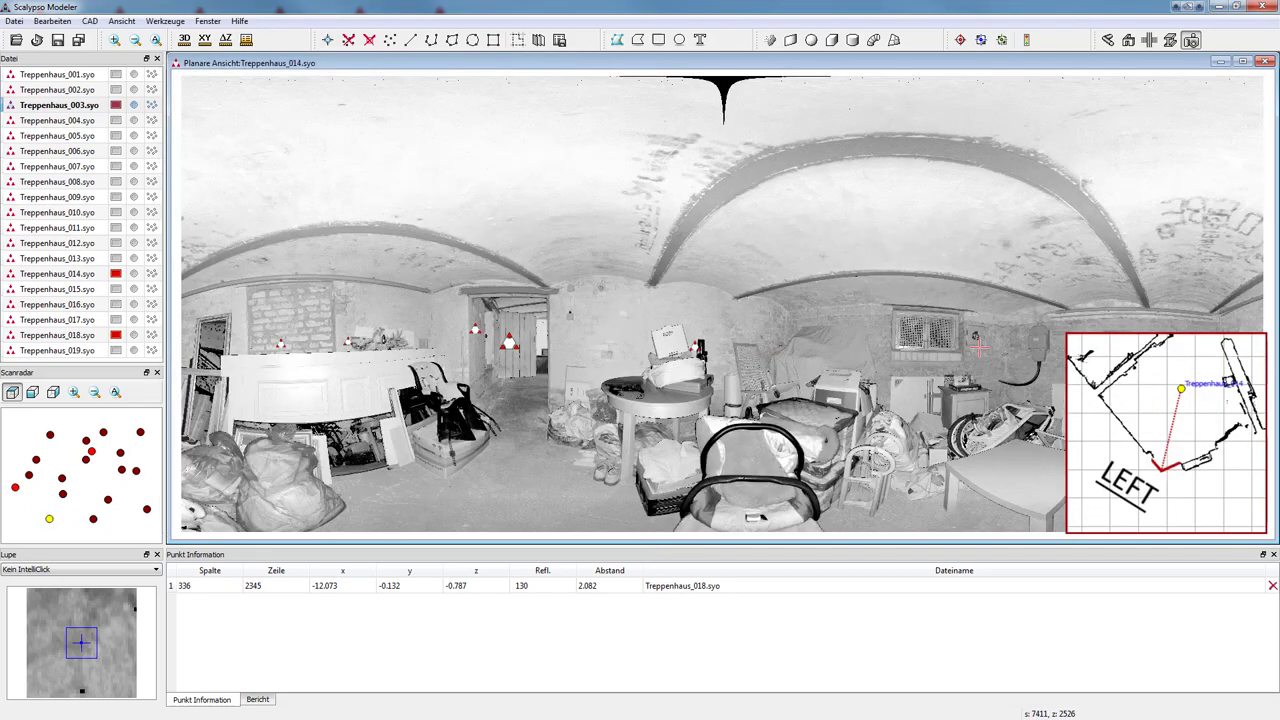
click(1004, 346)
Step: Set the bottom and right limits from points in scans Treppenhaus_010 and Treppenhaus_007
click(550, 180)
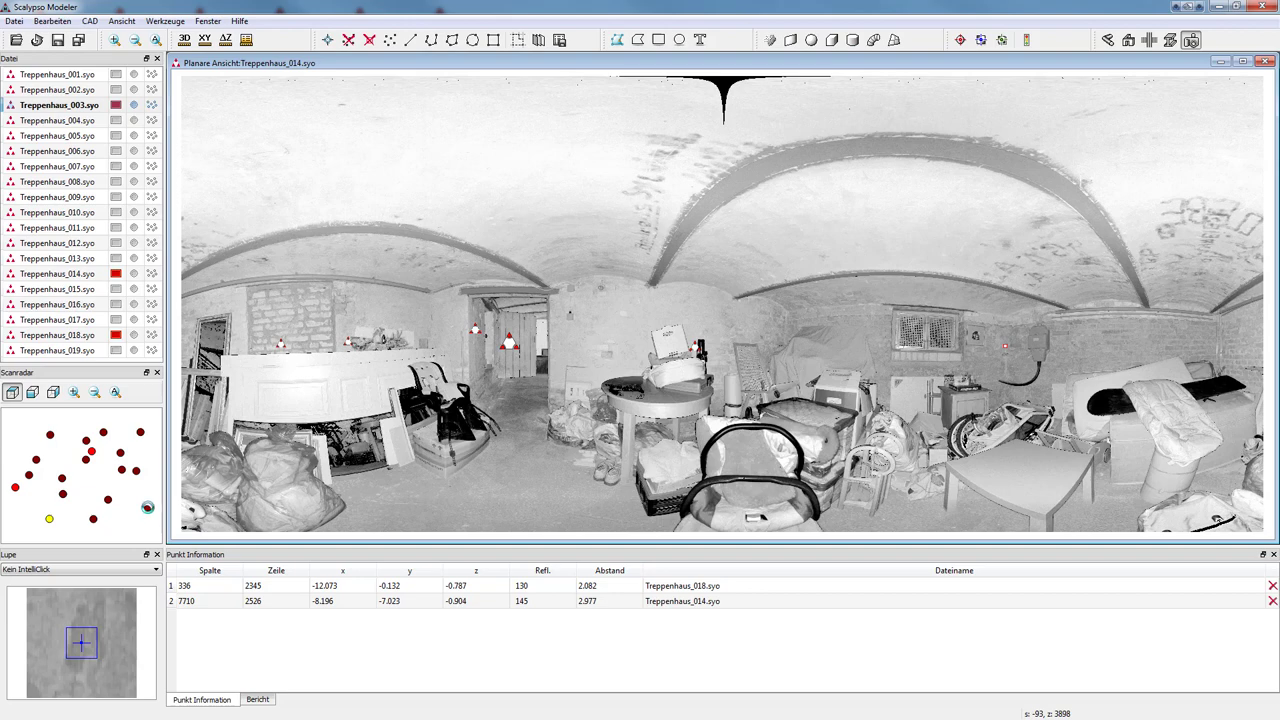
click(147, 507)
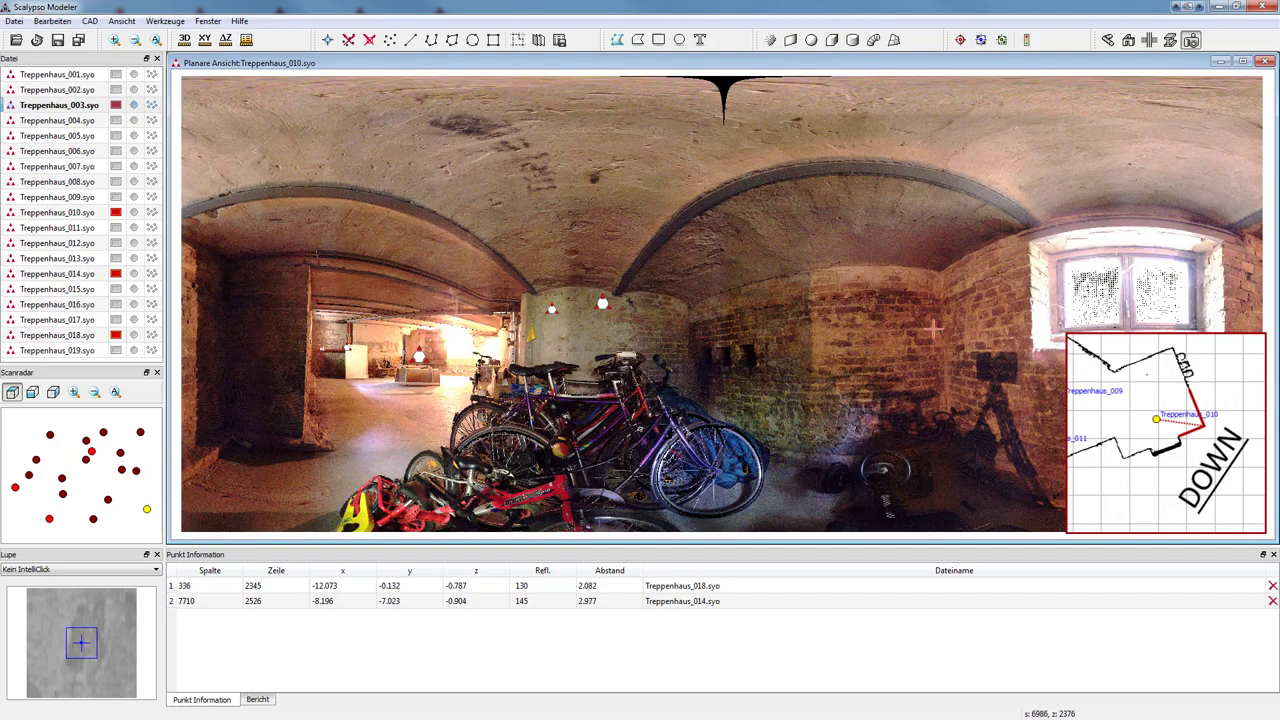
click(942, 317)
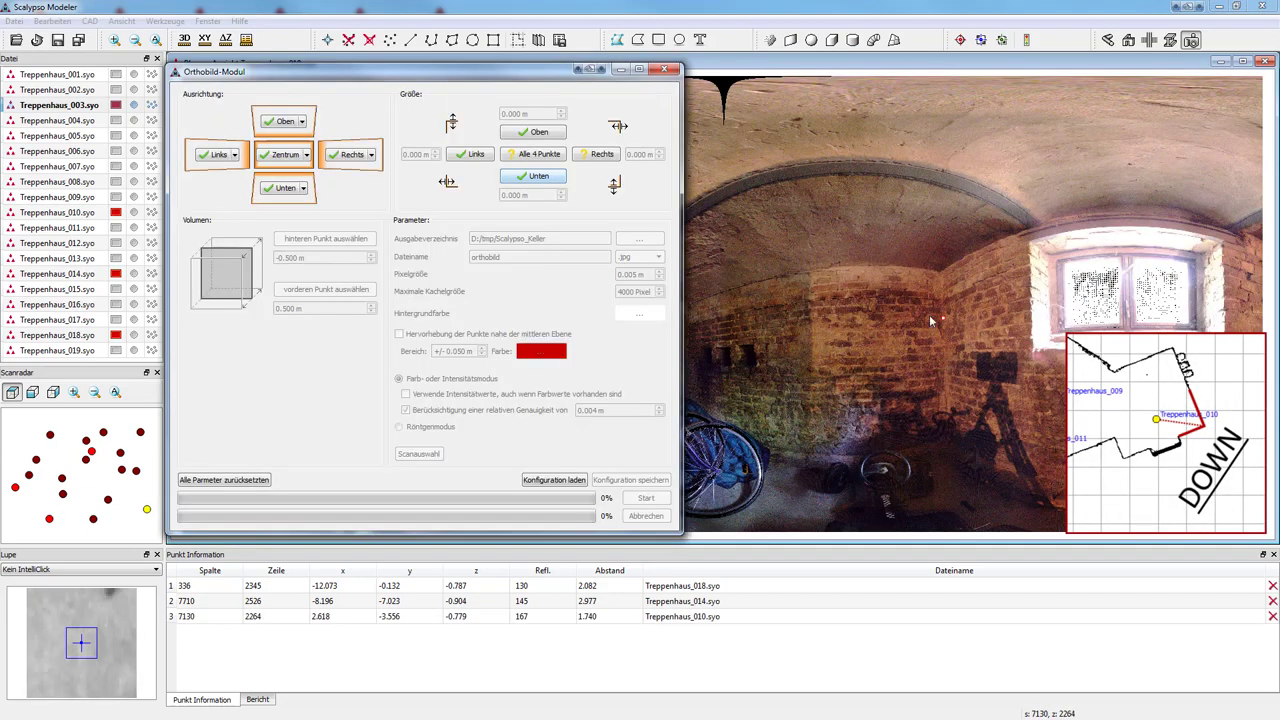
click(591, 158)
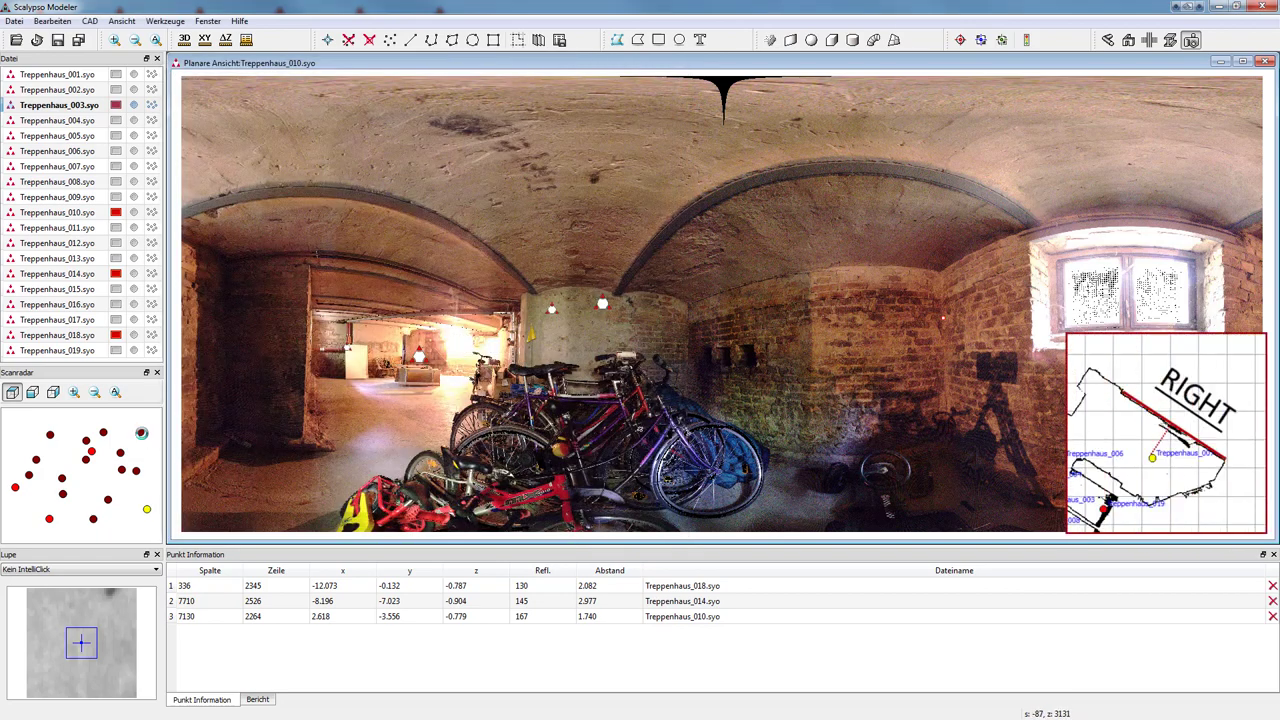
click(141, 432)
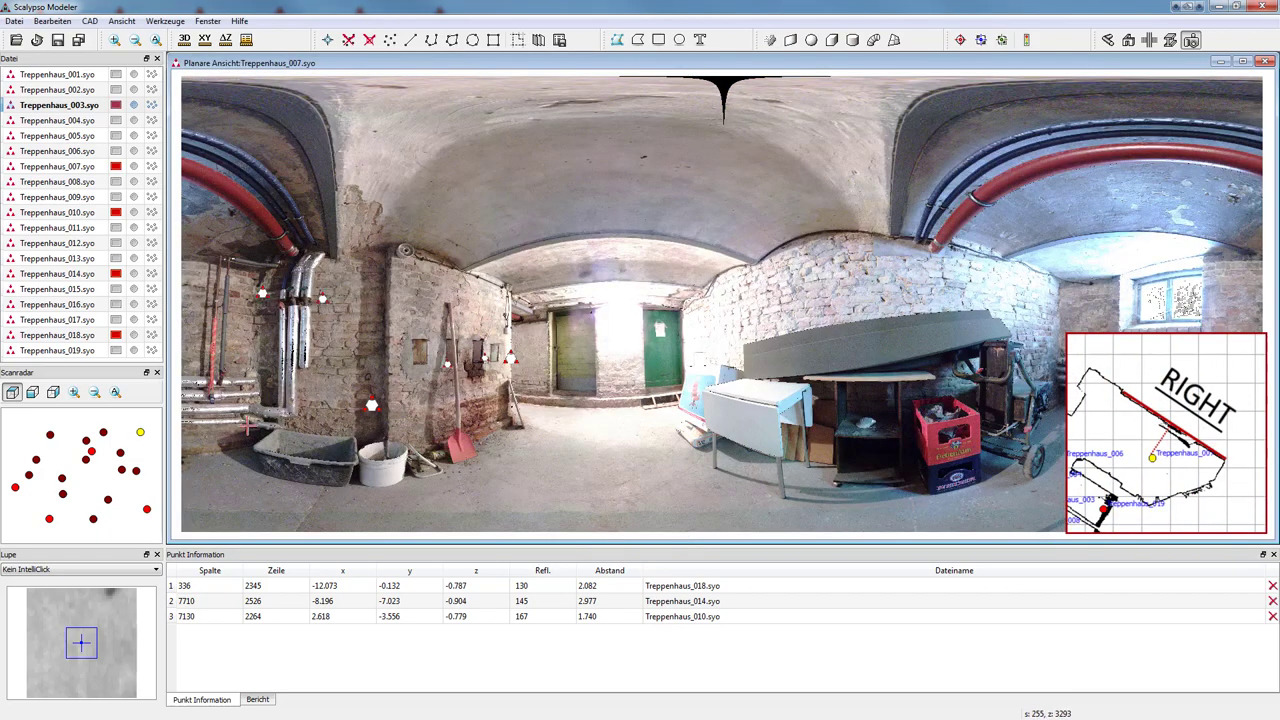
click(1058, 314)
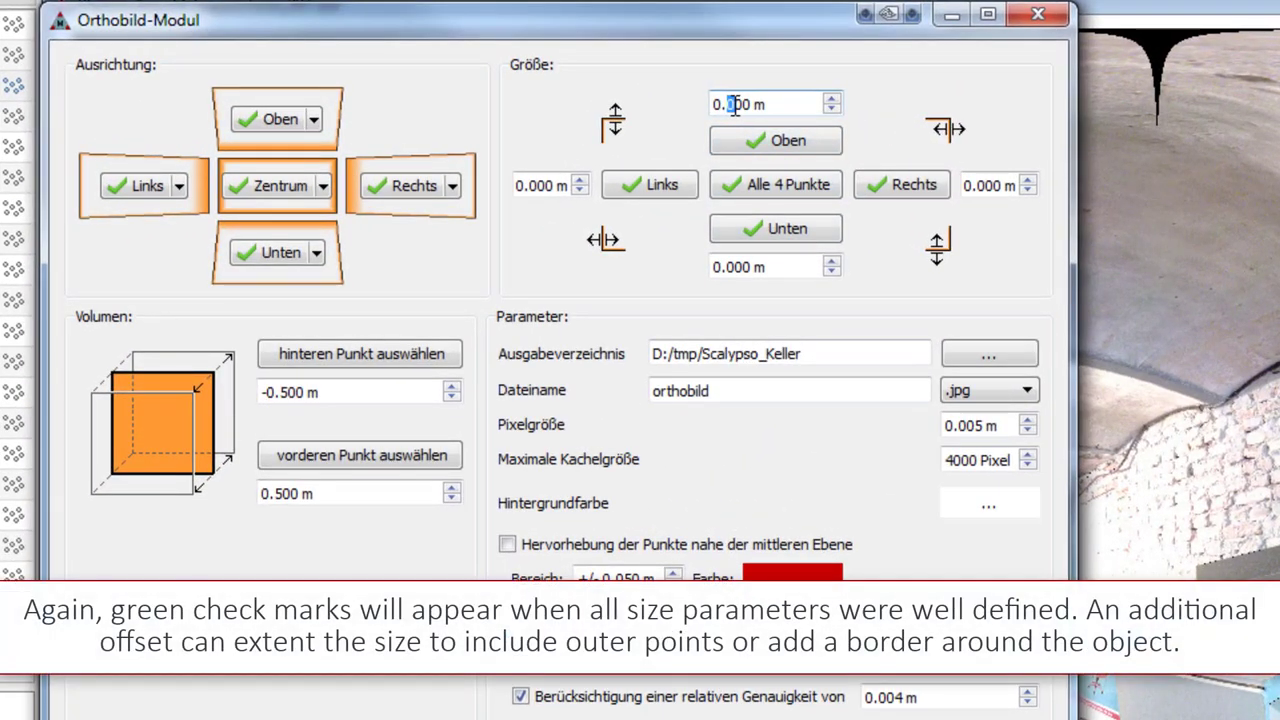
Step: Set the top, right, bottom and left size offsets all to 0.500 m
text(5)
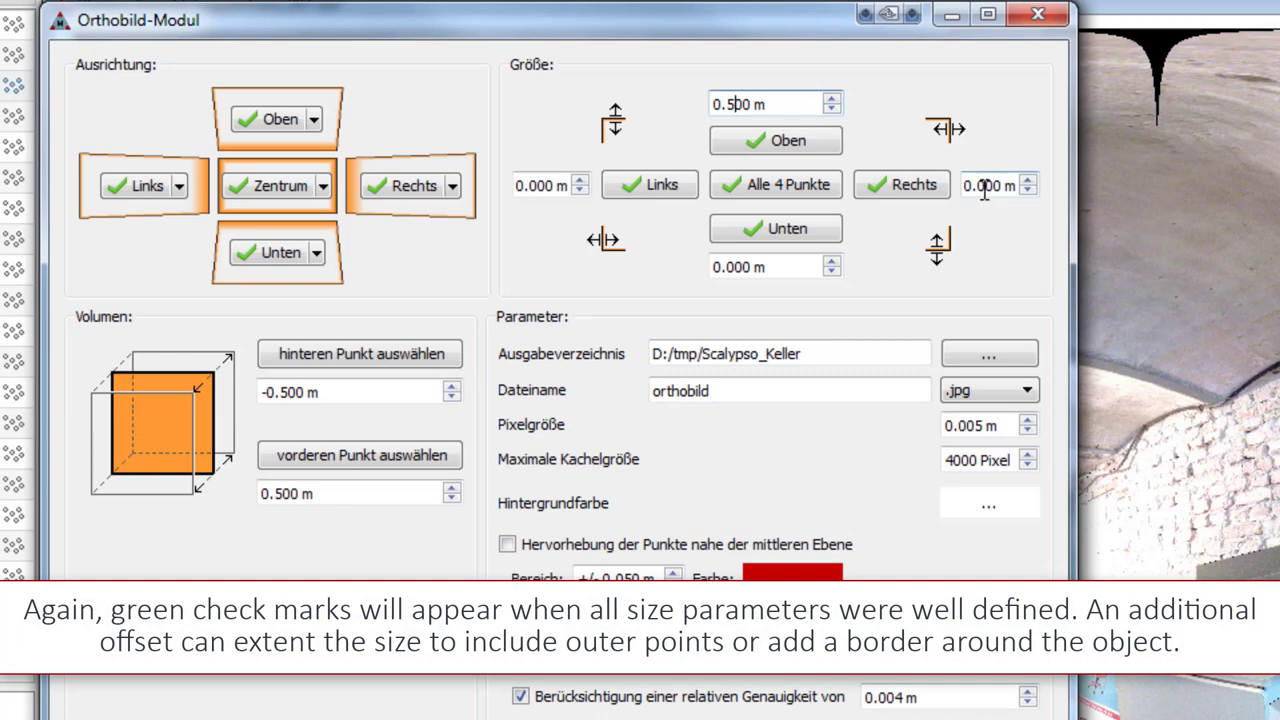
text(5)
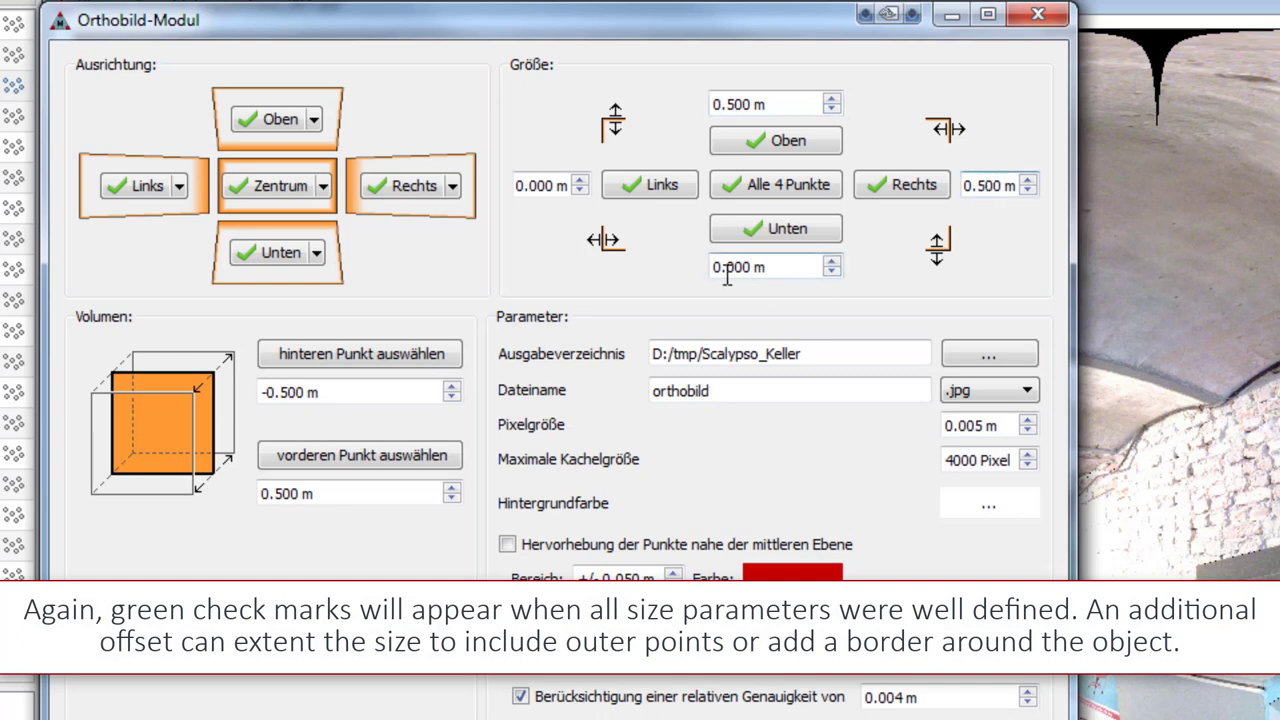
drag(729, 267, 737, 267)
text(5)
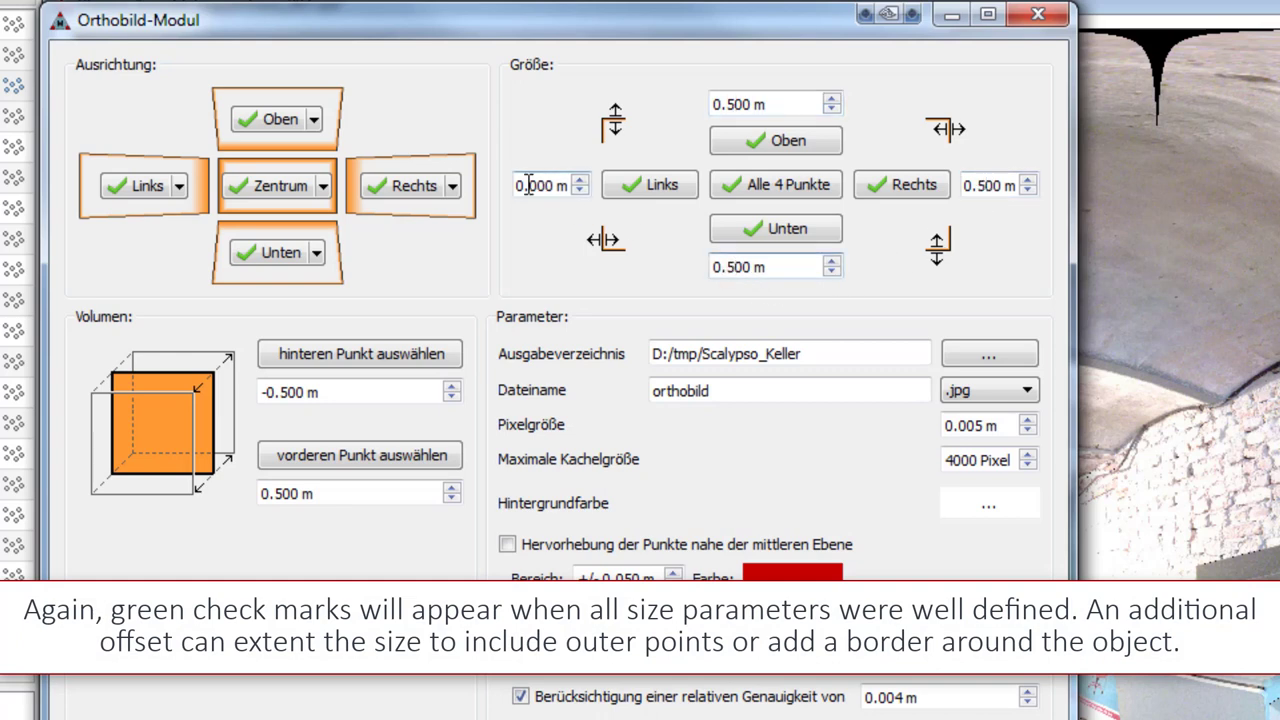
text(5)
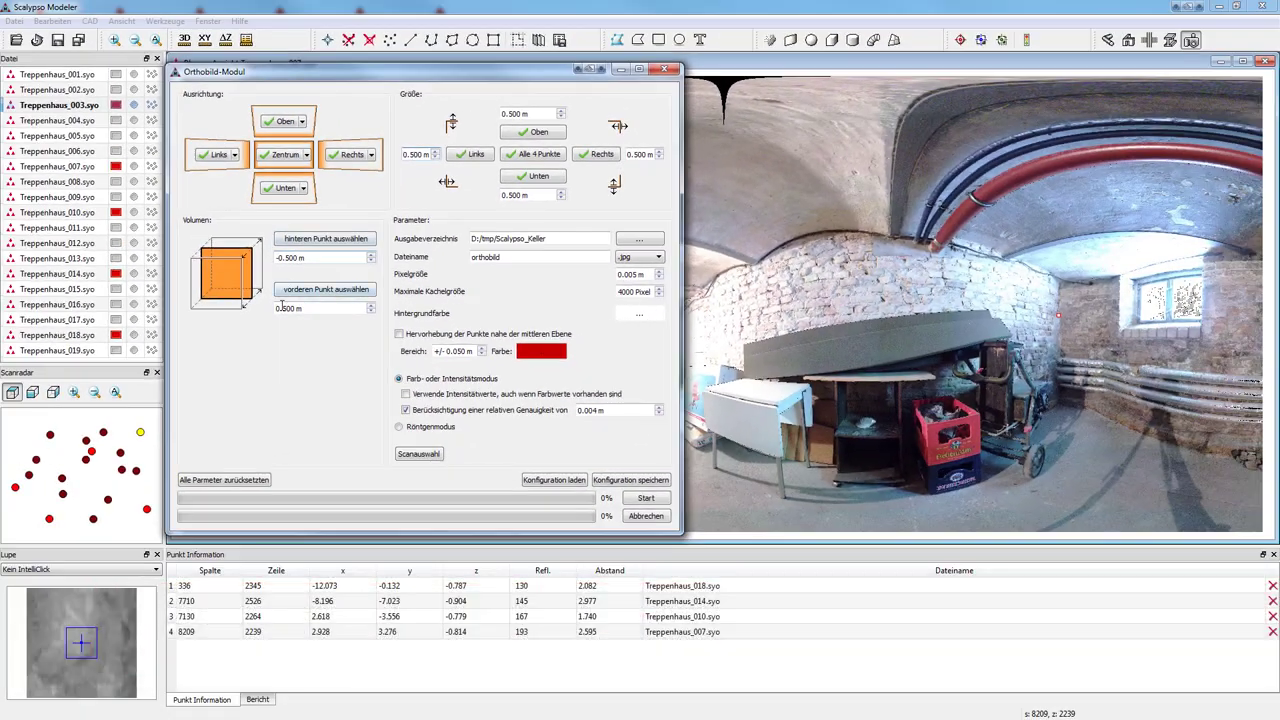
click(281, 308)
click(295, 292)
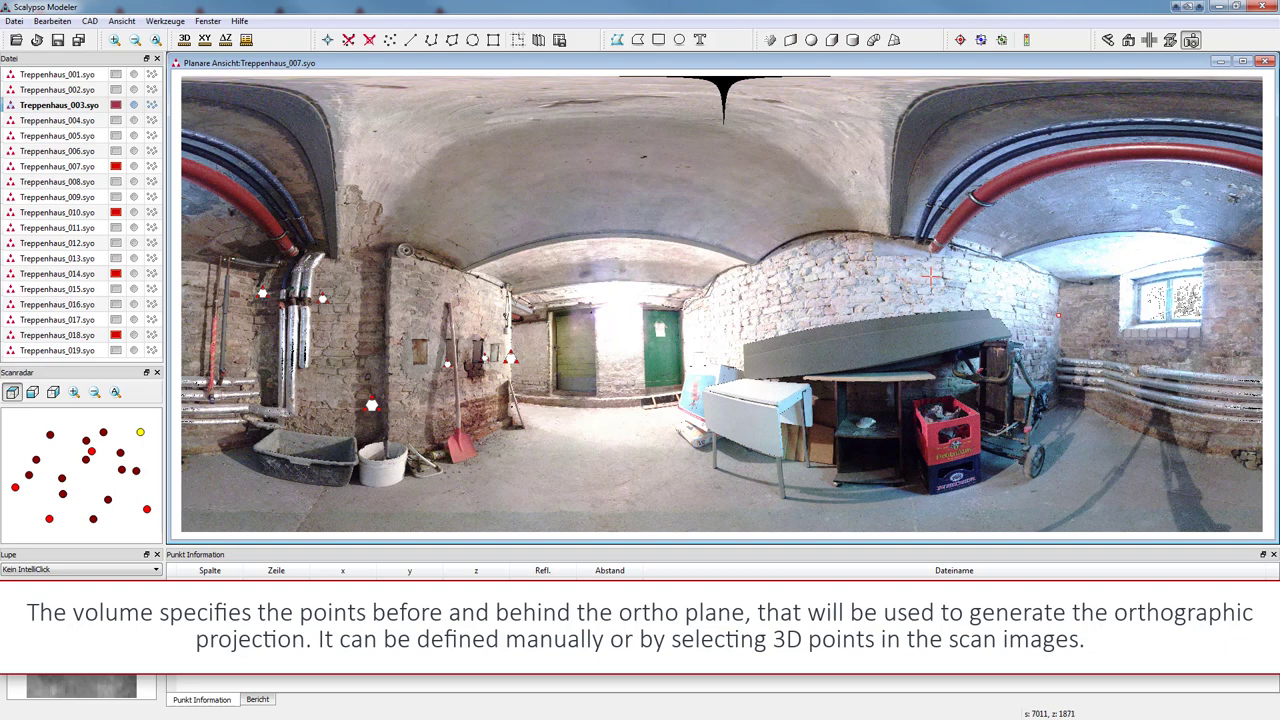
Step: Pick the front volume limit, name the output orthobild_Boden, and set 6000-pixel maximum tile size
click(930, 277)
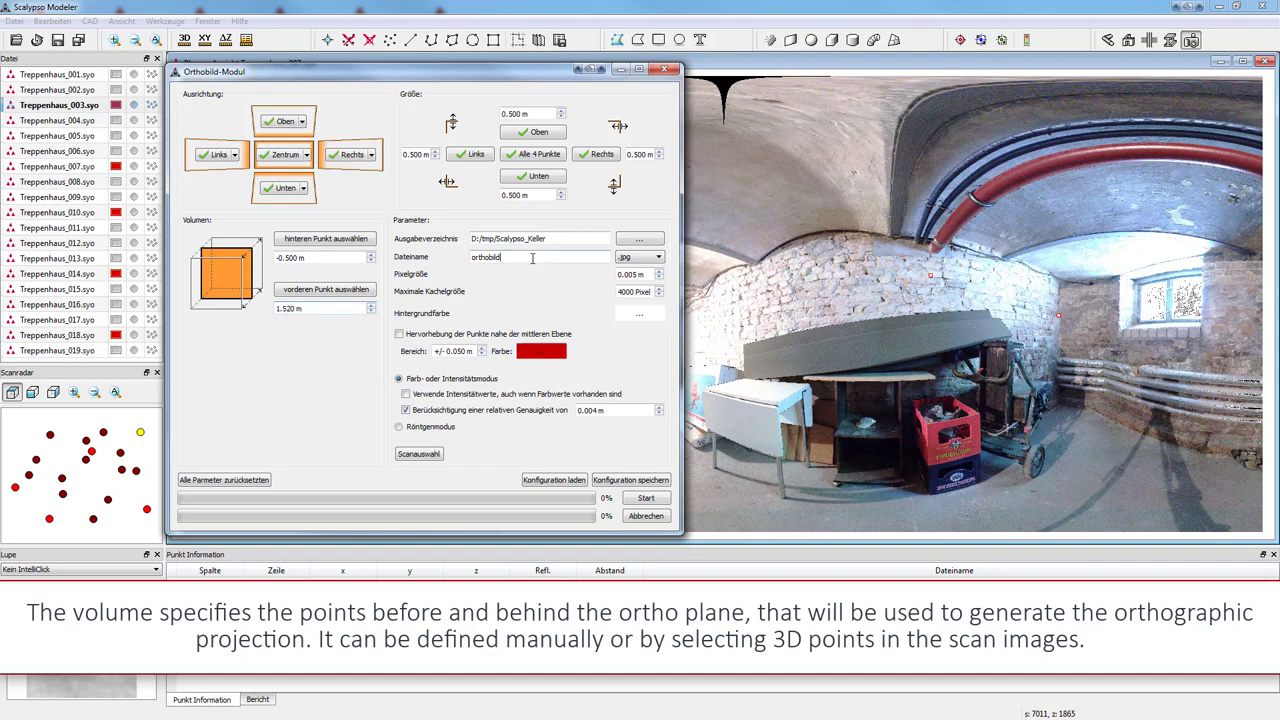
text(_B)
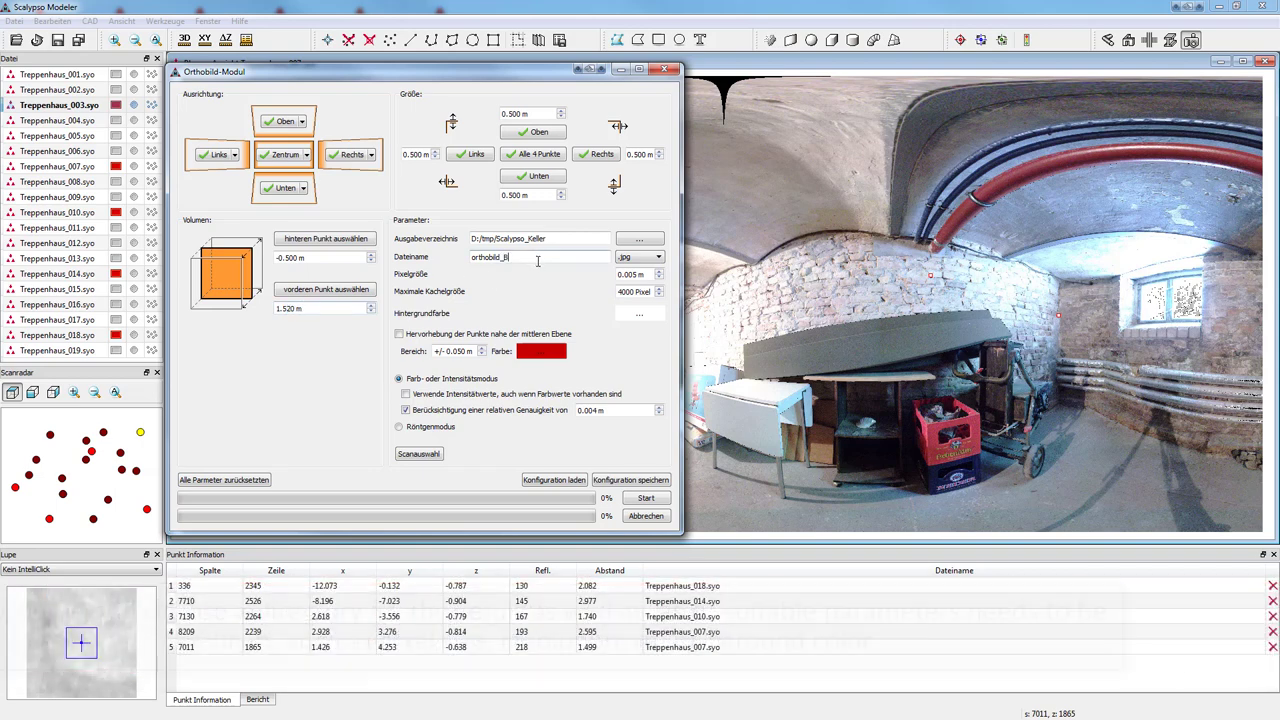
text(oden)
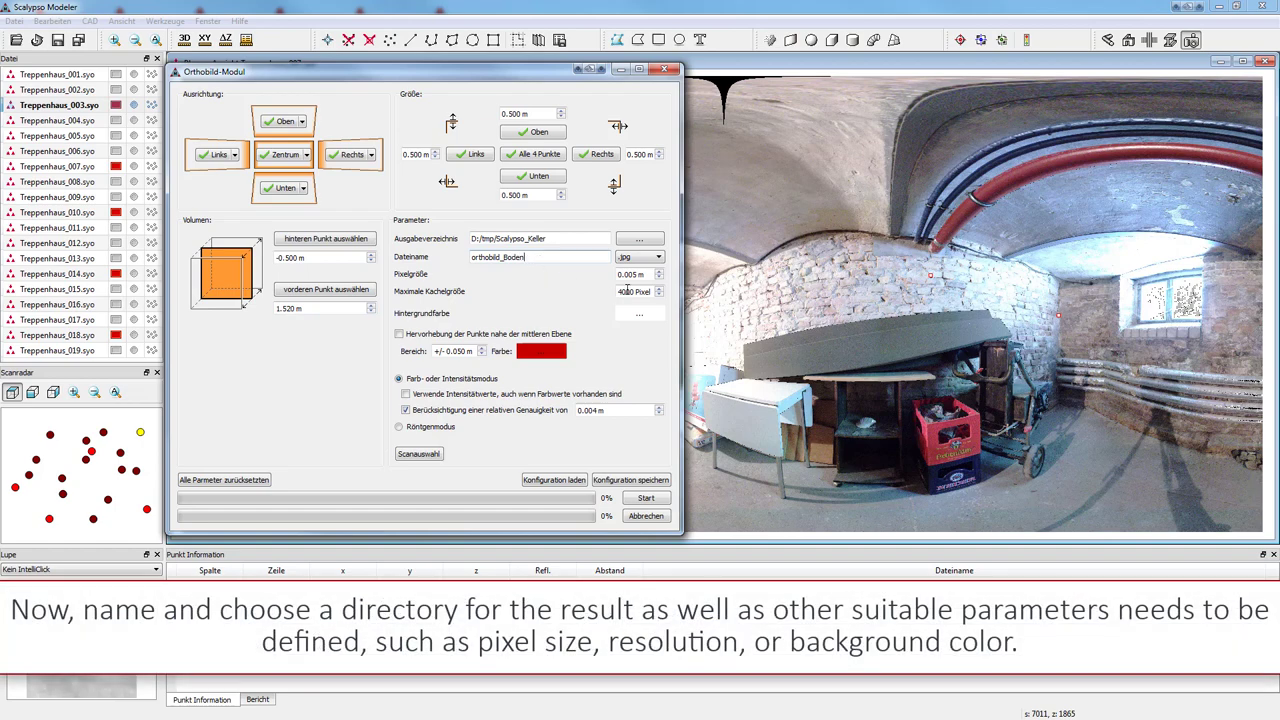
click(659, 289)
text(6000)
Step: Keep all scans selected in Scanauswahl and generate the orthobild_Boden orthophoto to 100%
click(418, 454)
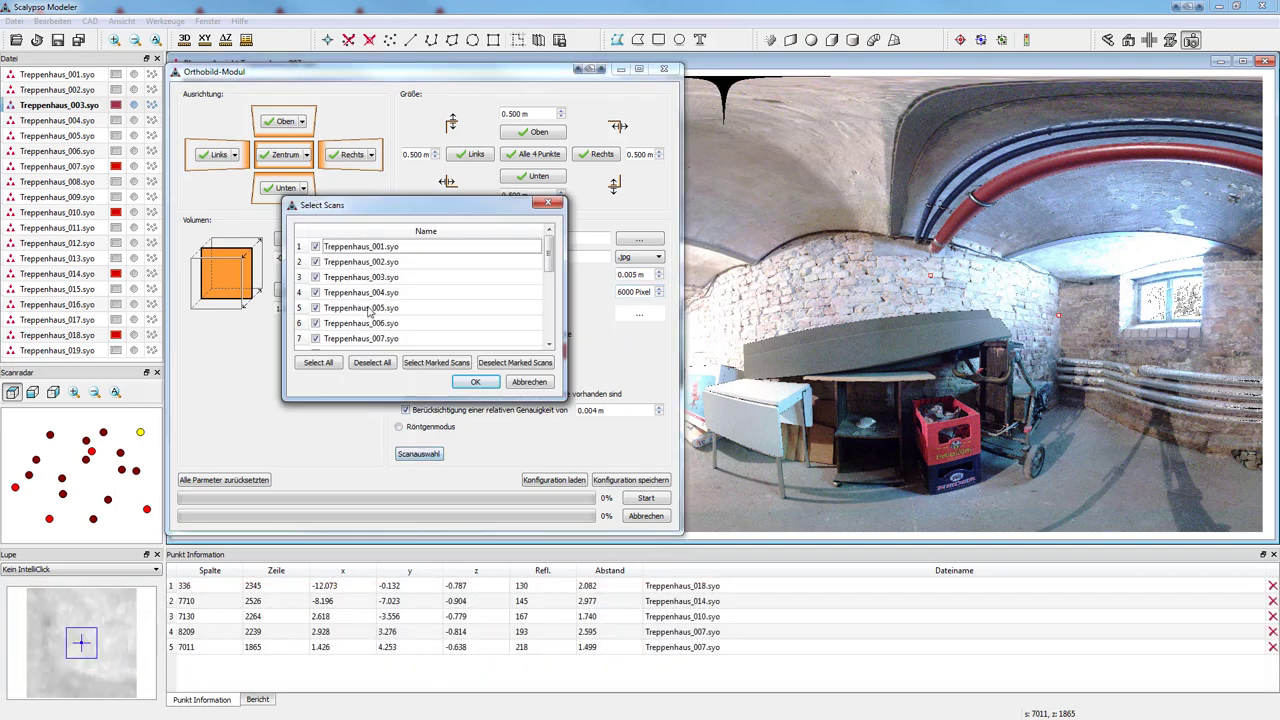
click(316, 246)
click(316, 261)
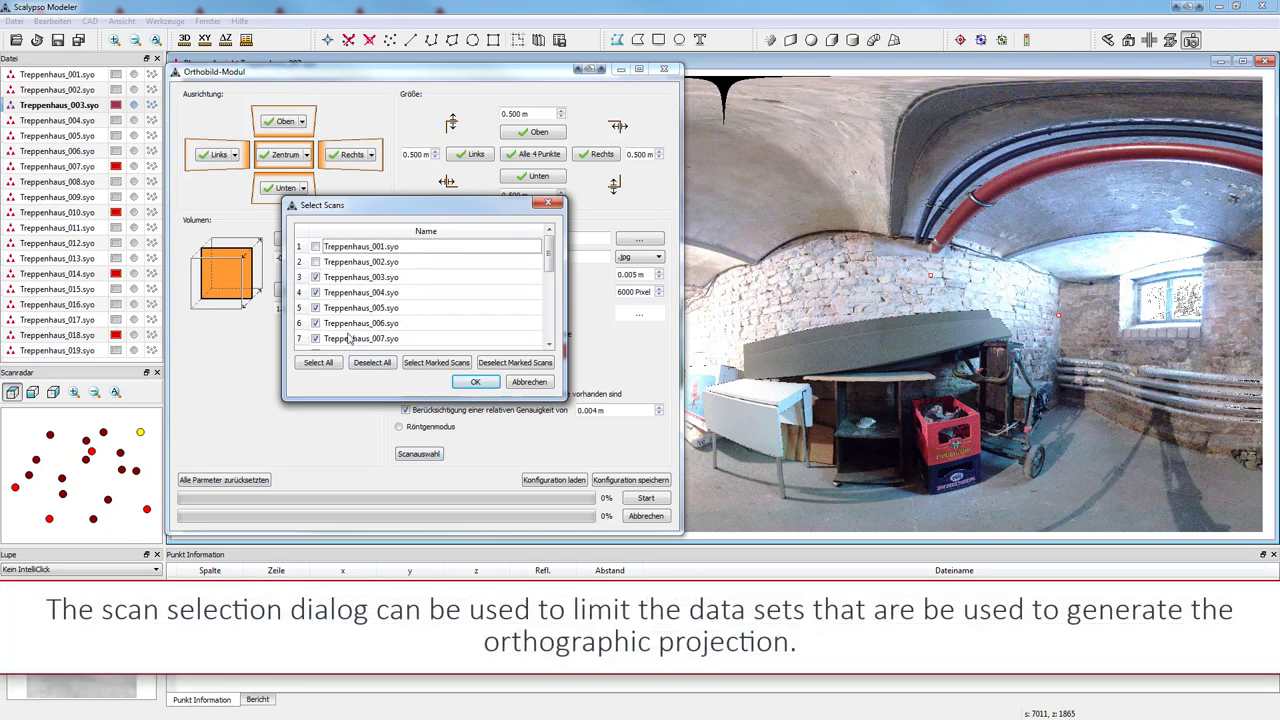
click(364, 366)
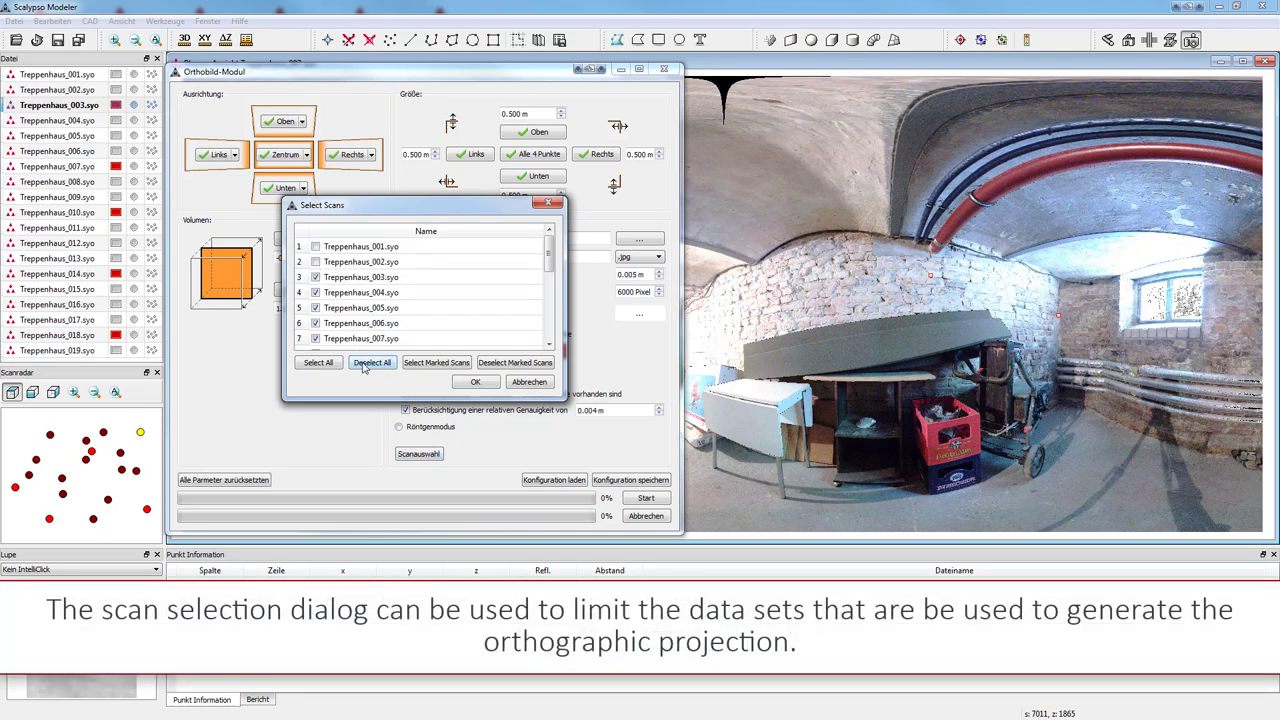
click(318, 308)
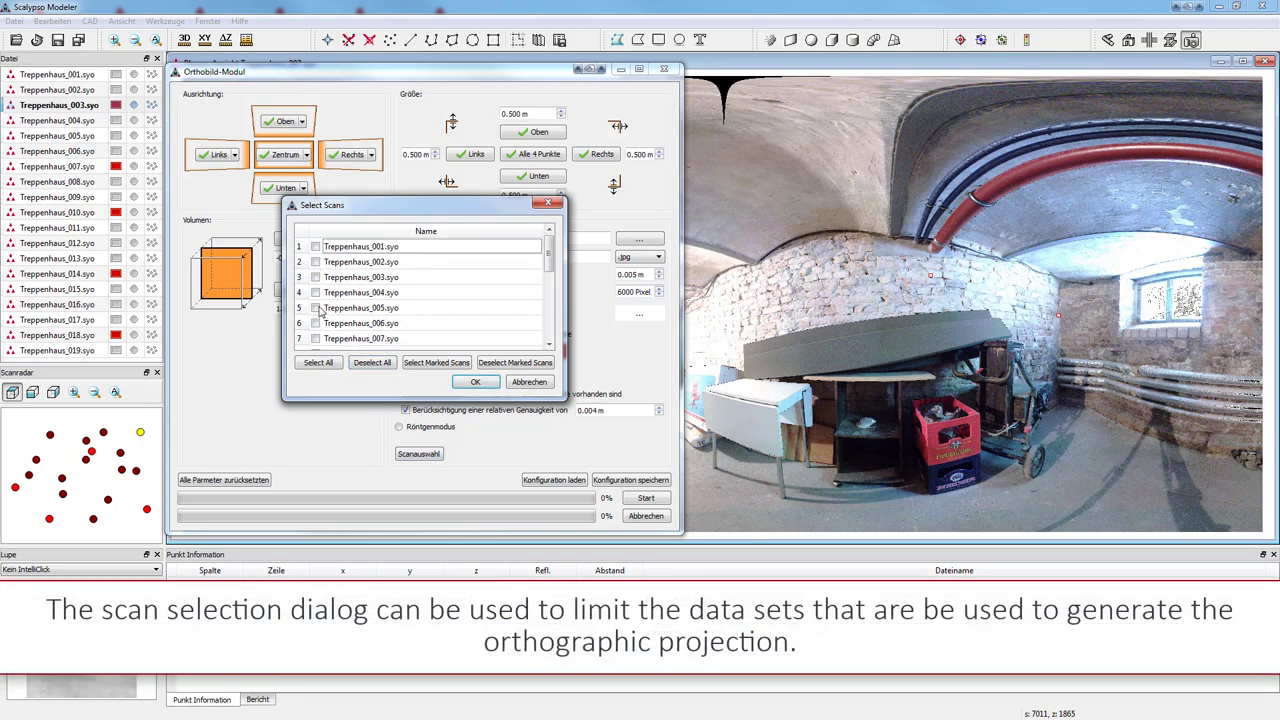
click(330, 366)
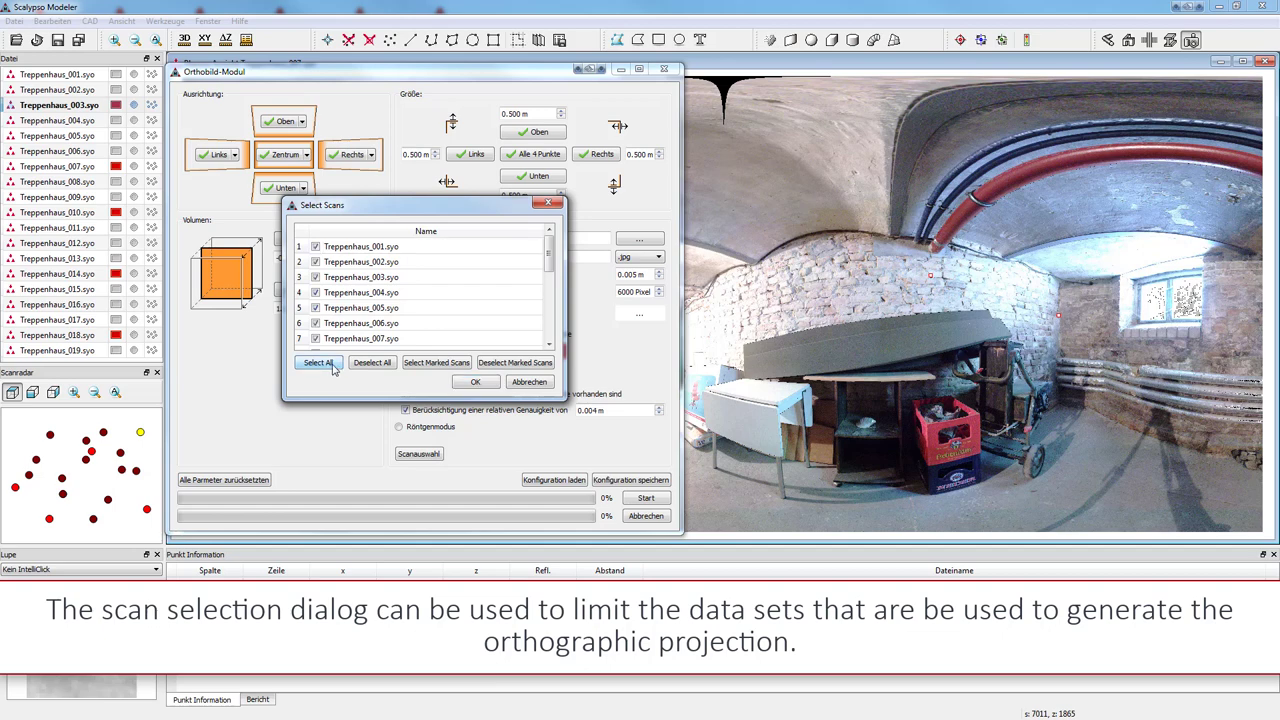
click(491, 385)
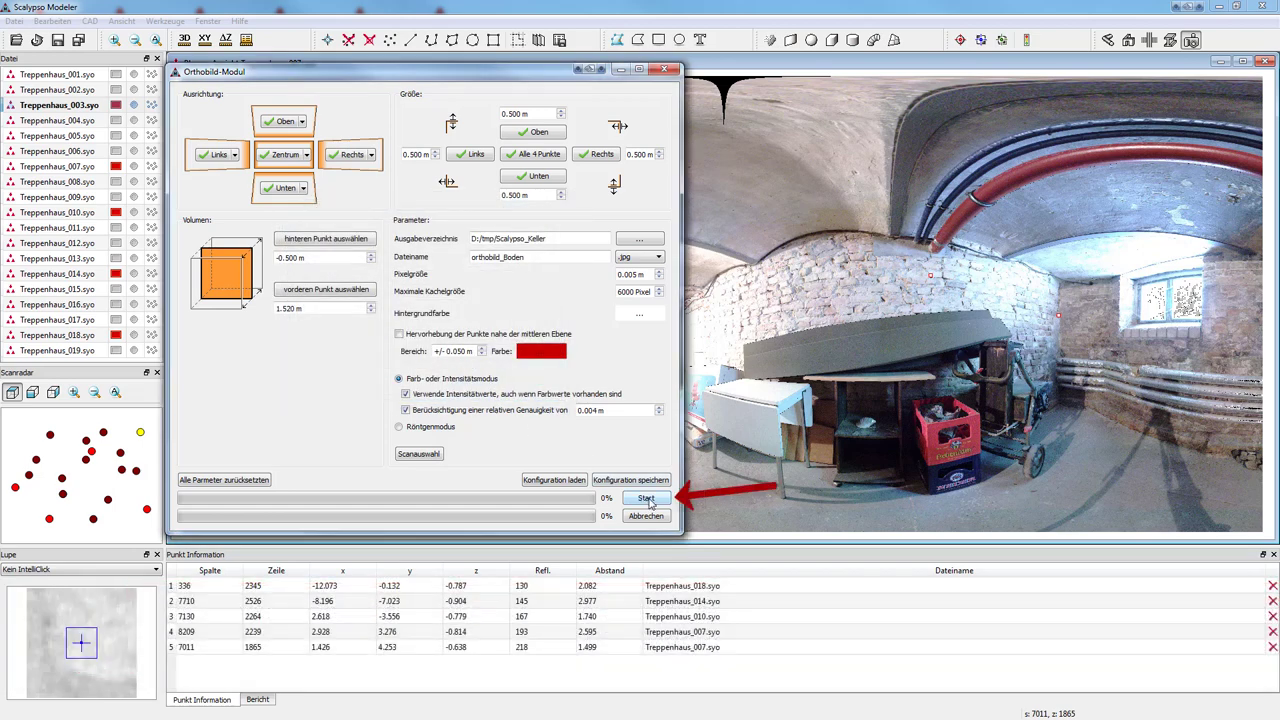
click(646, 499)
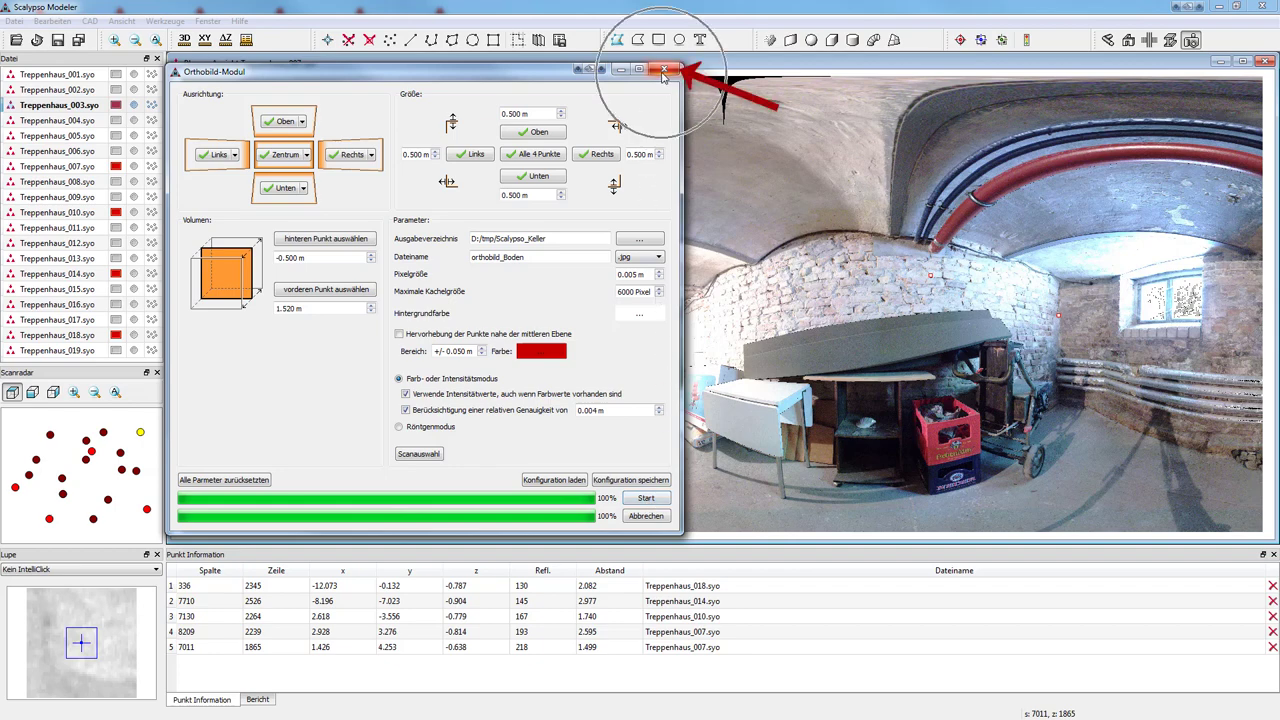
Step: Reopen the orthophoto module and set the background colour to black
click(664, 70)
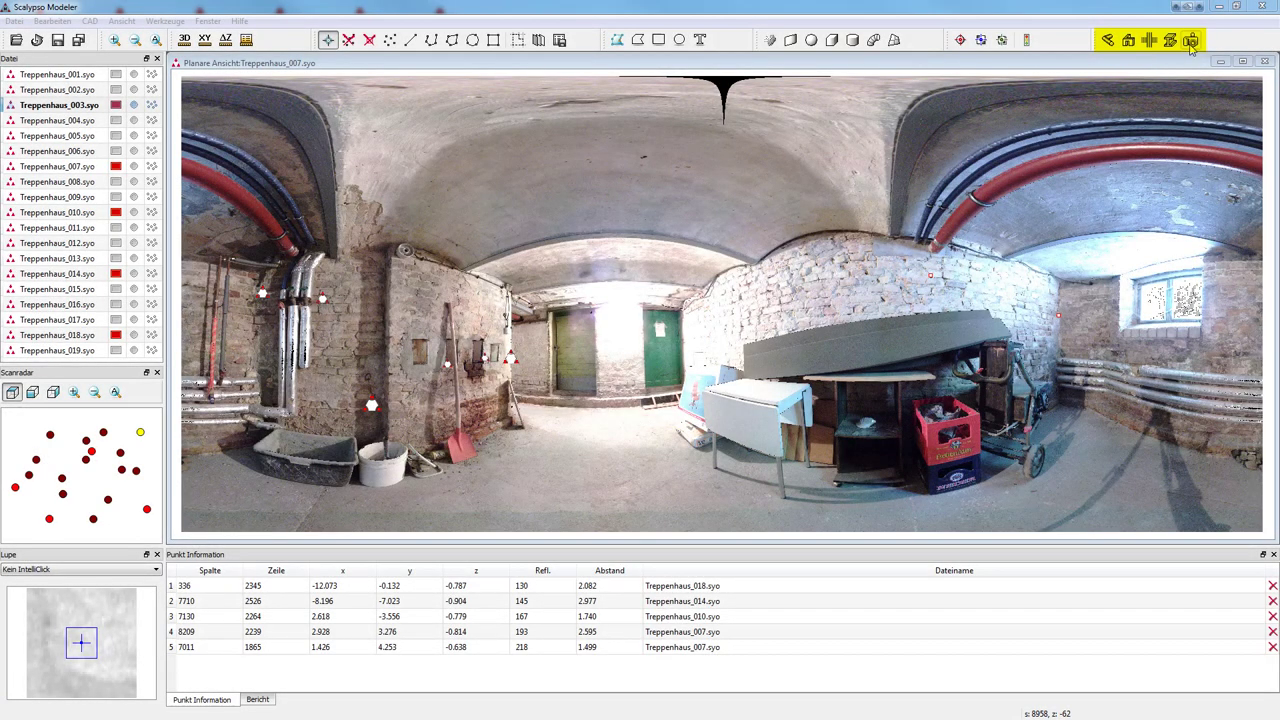
click(1191, 44)
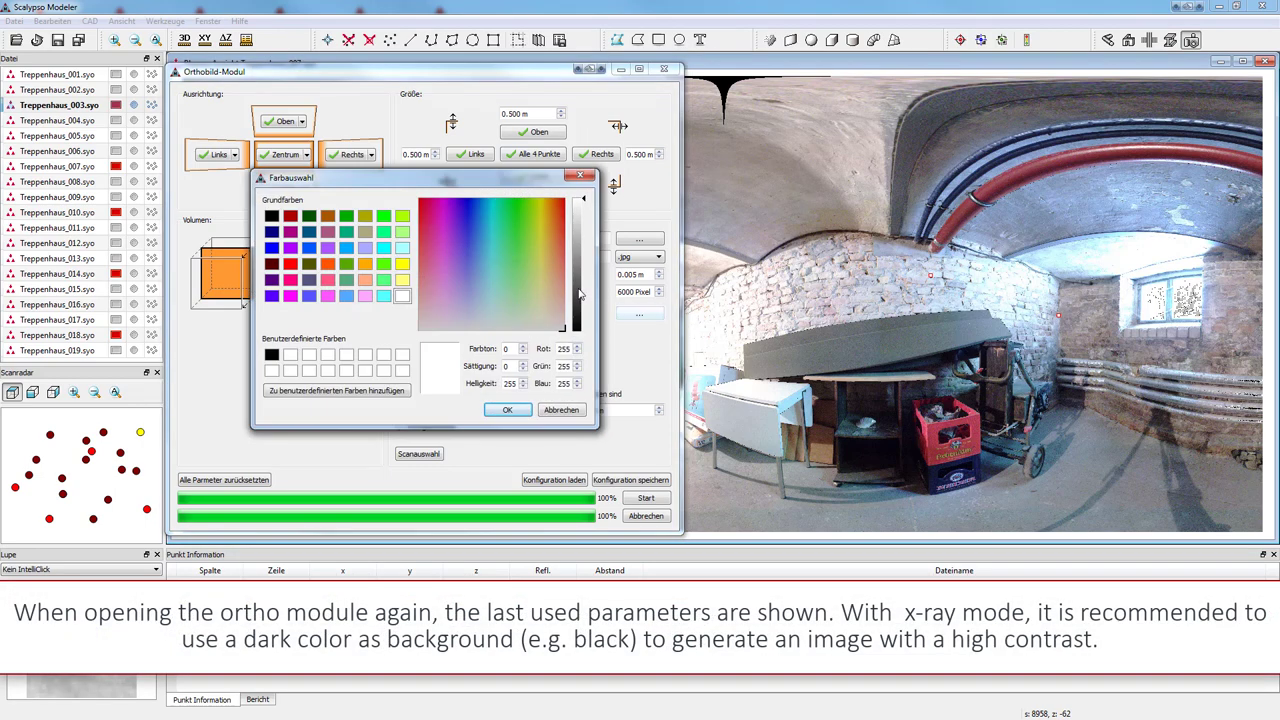
drag(583, 253, 584, 331)
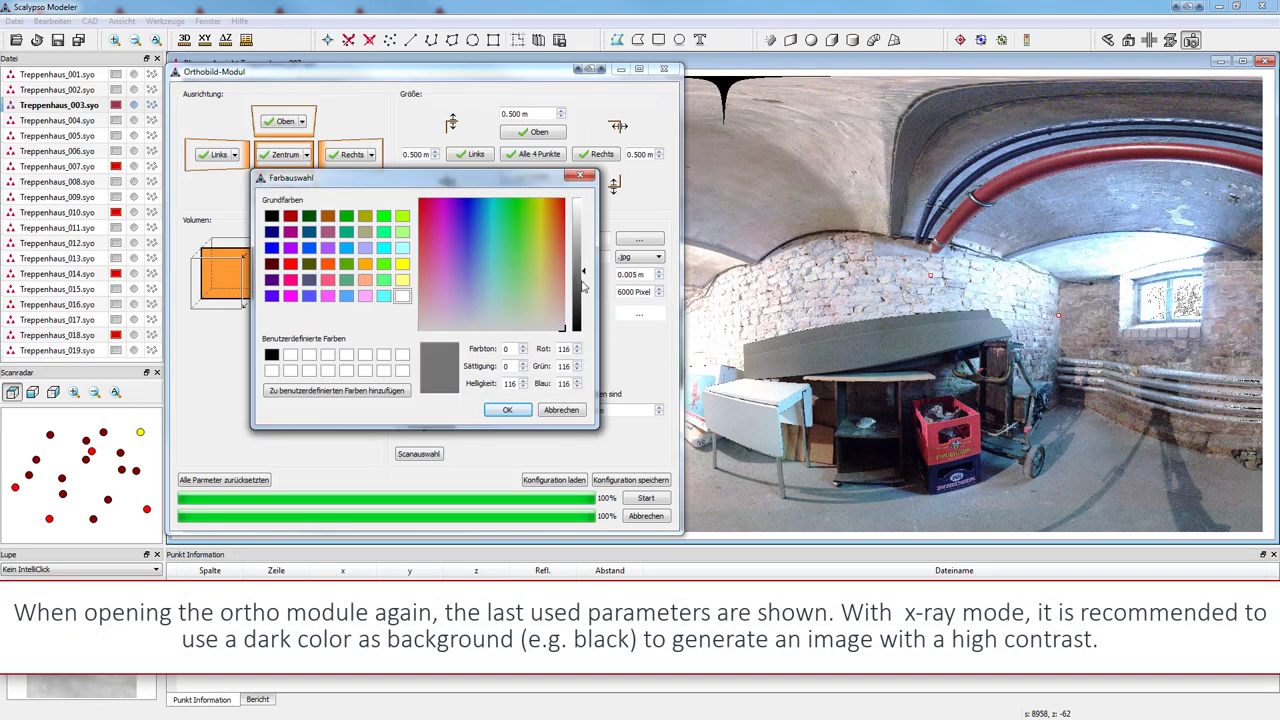
click(508, 410)
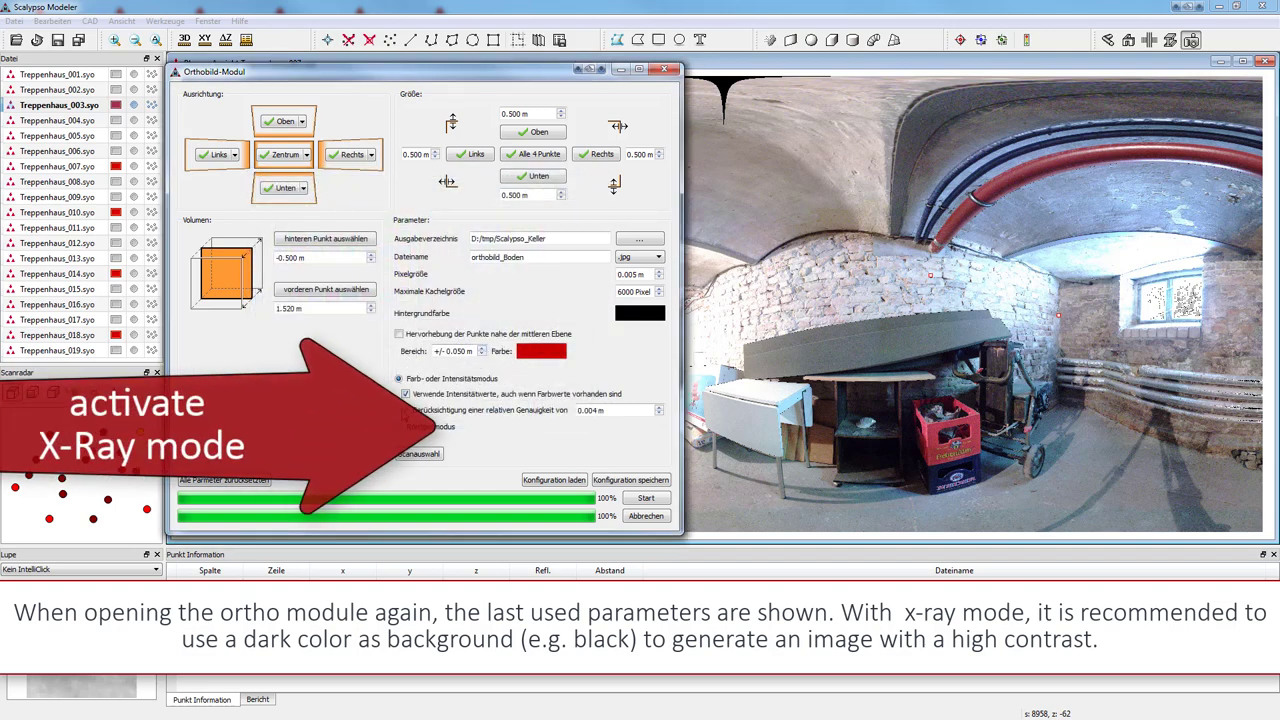
Step: Switch to Röntgenmodus and generate orthobild_Boden_roentgen
click(399, 427)
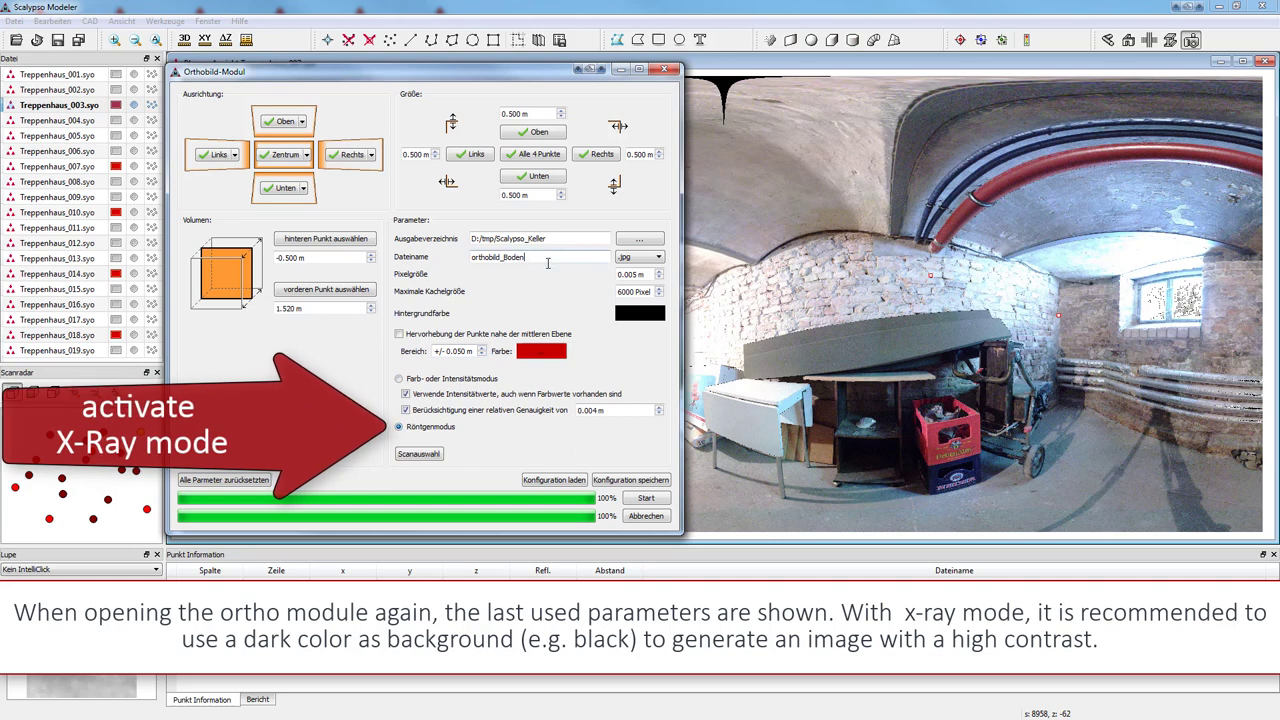
text(_roentgen)
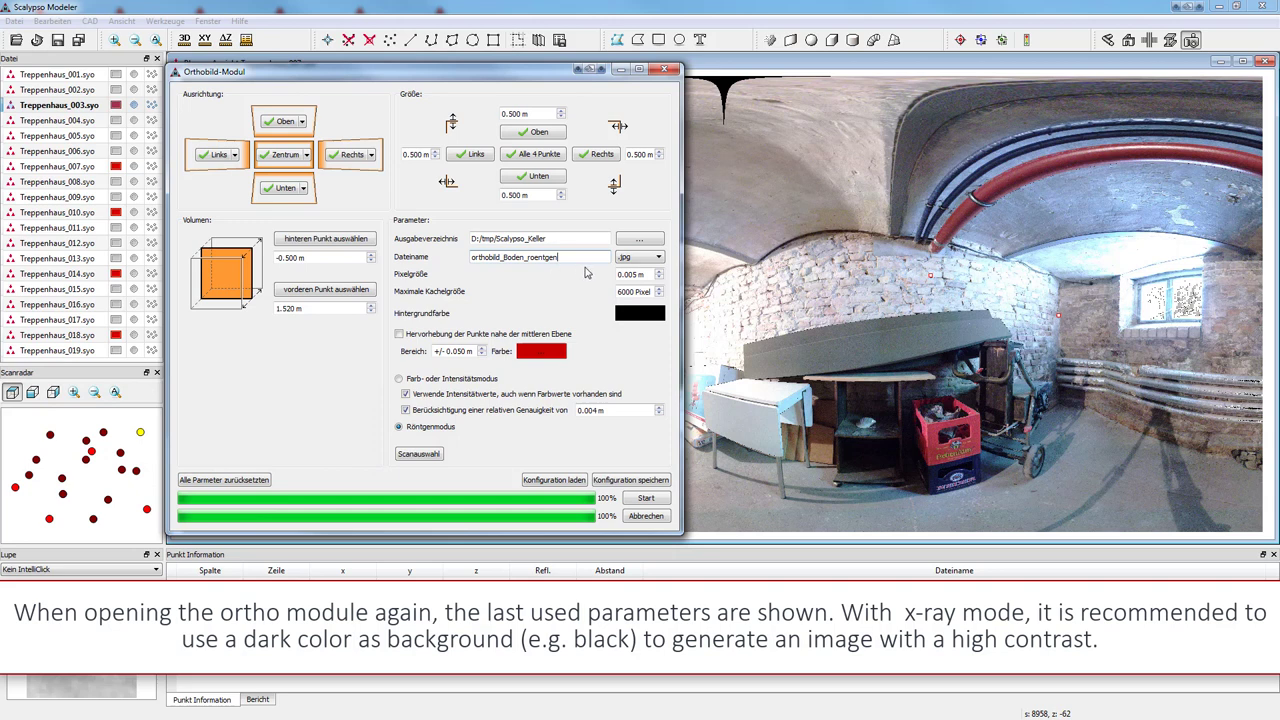
click(641, 501)
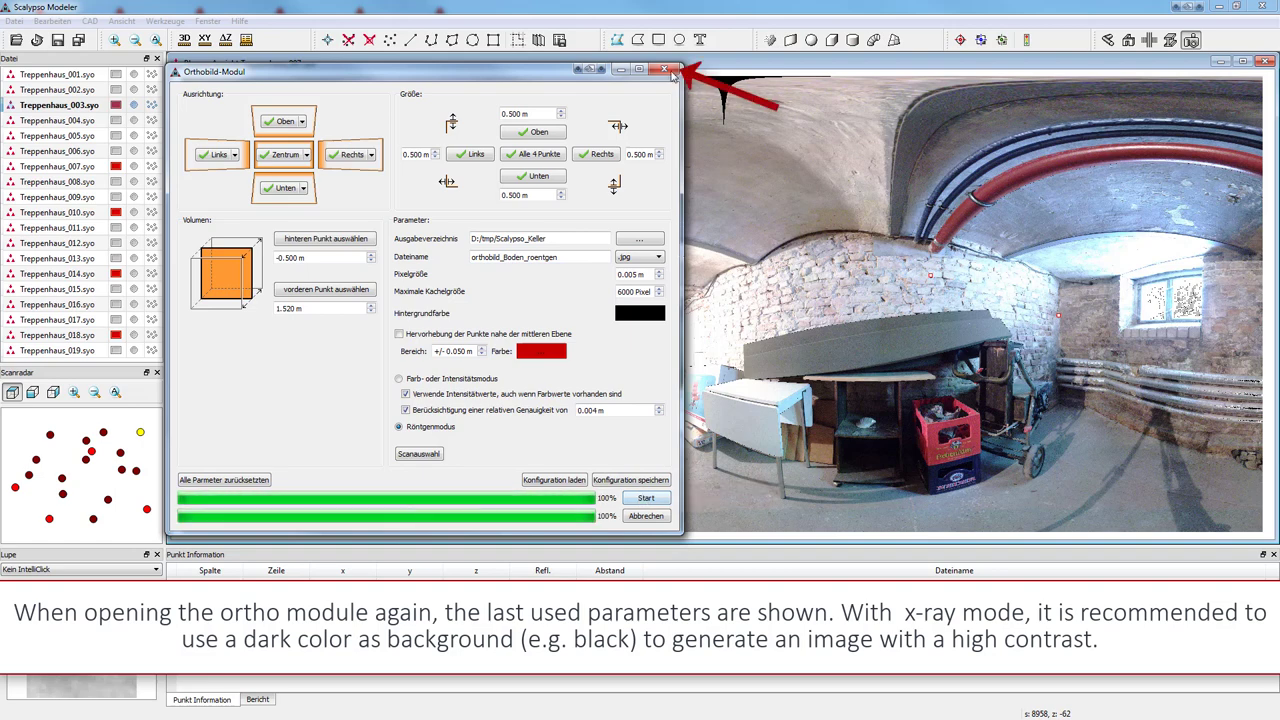
click(664, 69)
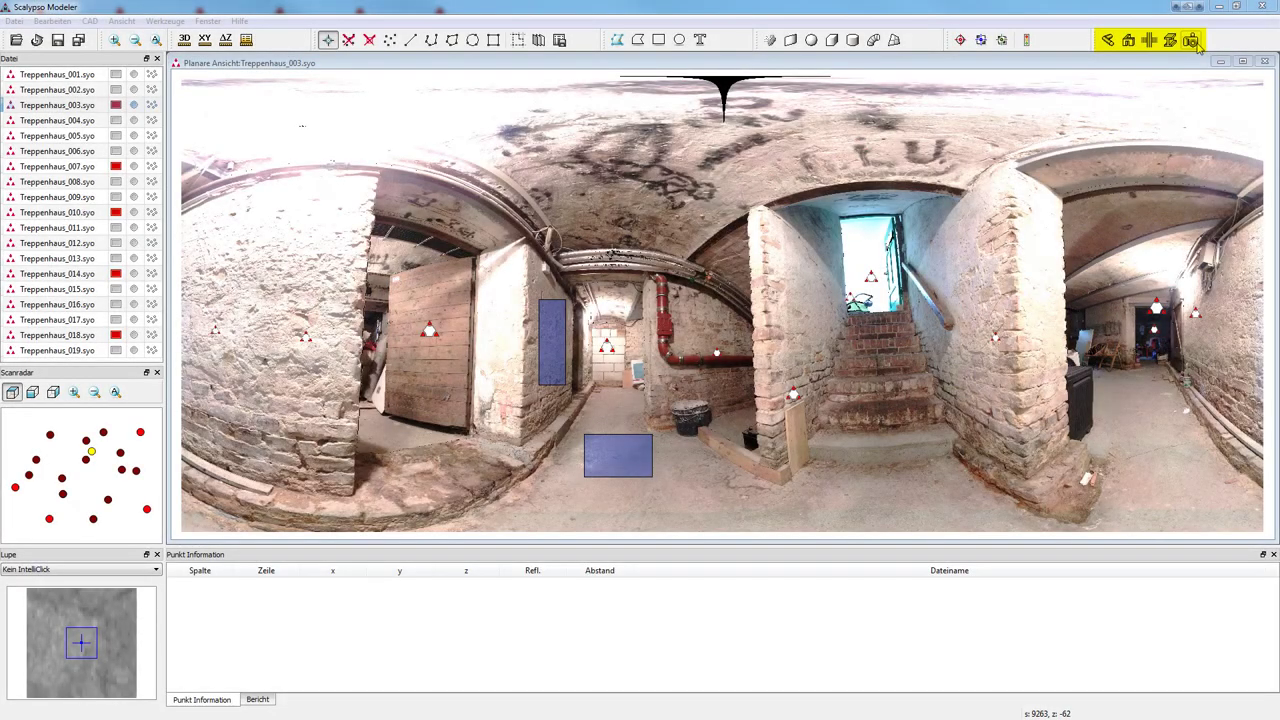
Step: Detect the ceiling plane viewed from behind, shifted parallel to a newly detected point
click(1192, 41)
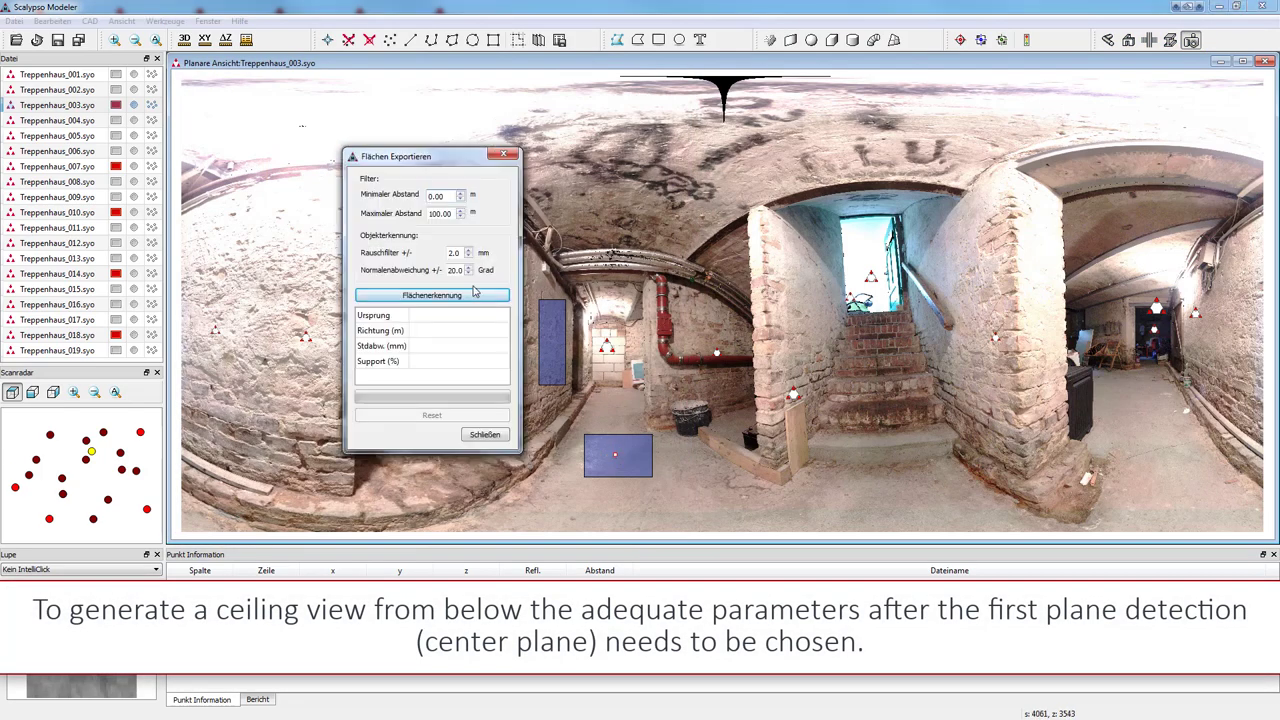
click(476, 294)
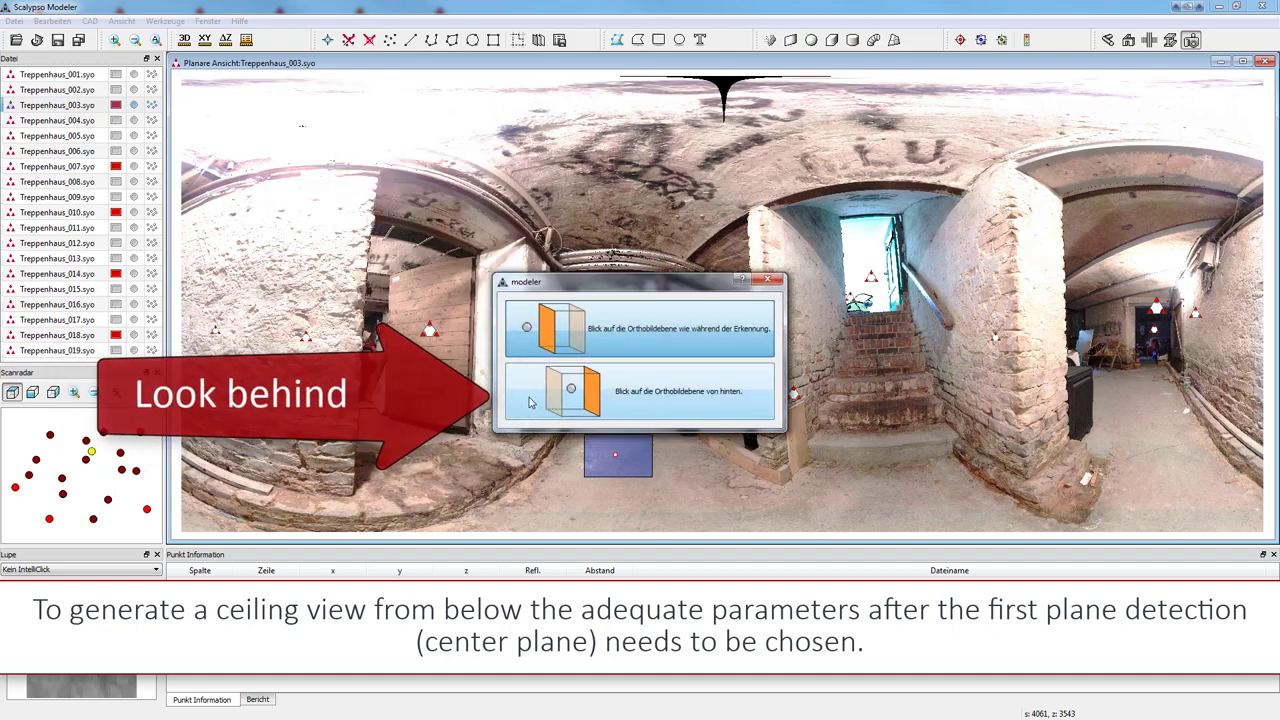
click(530, 402)
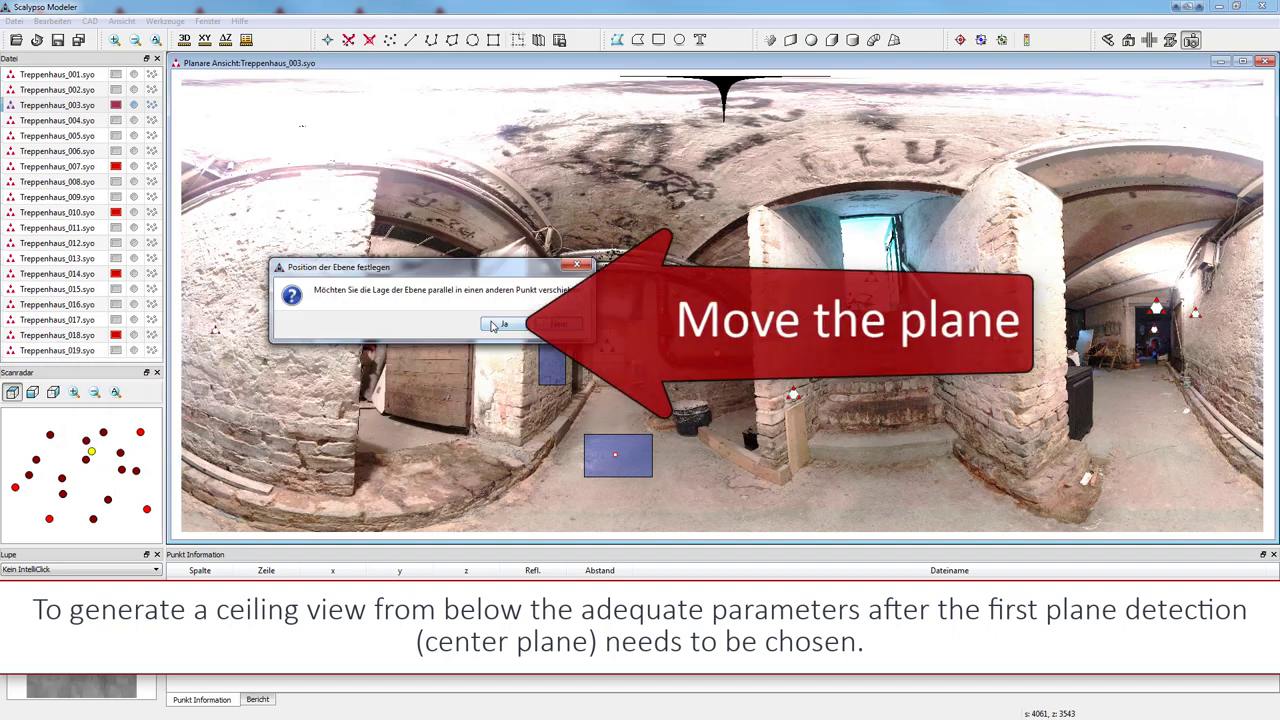
click(495, 325)
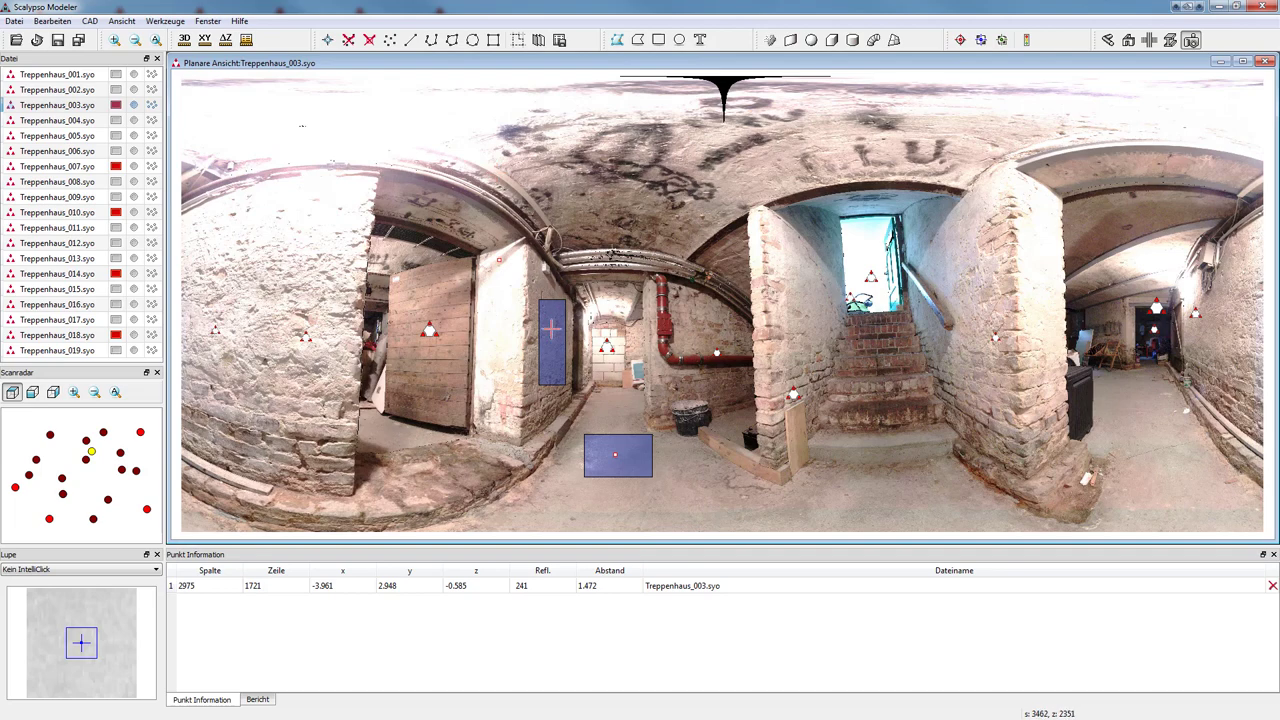
click(460, 297)
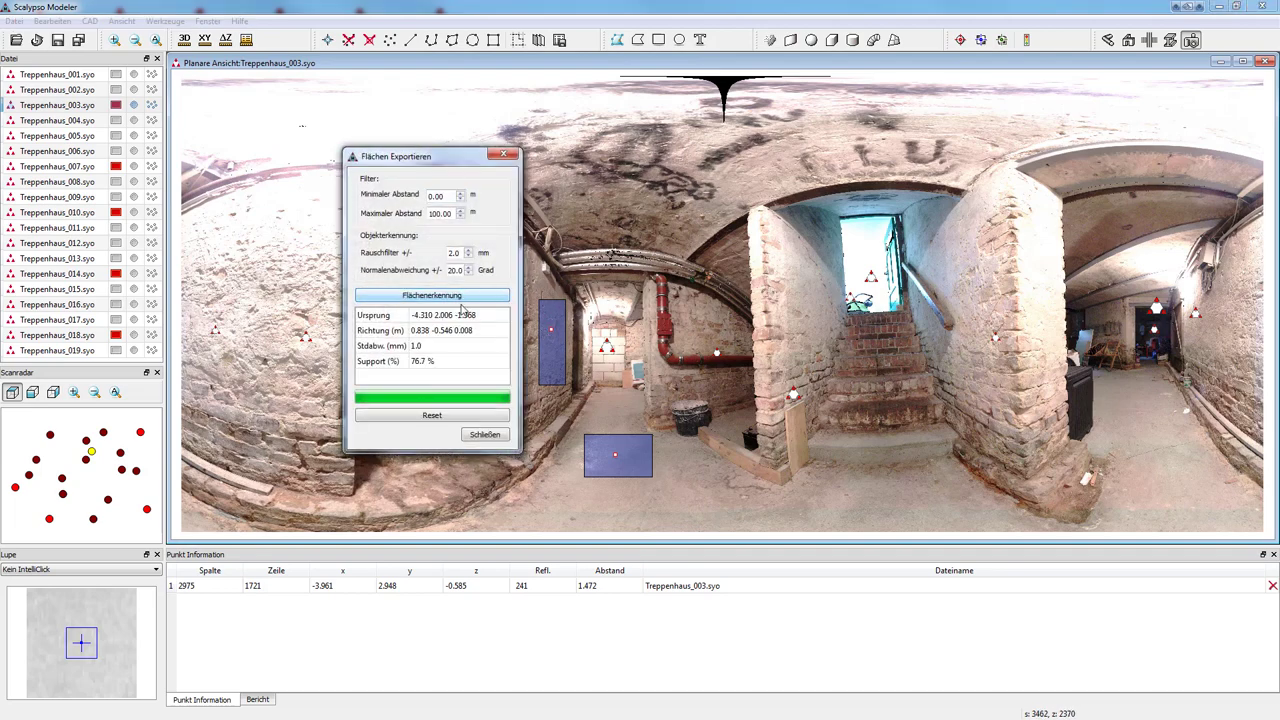
click(486, 433)
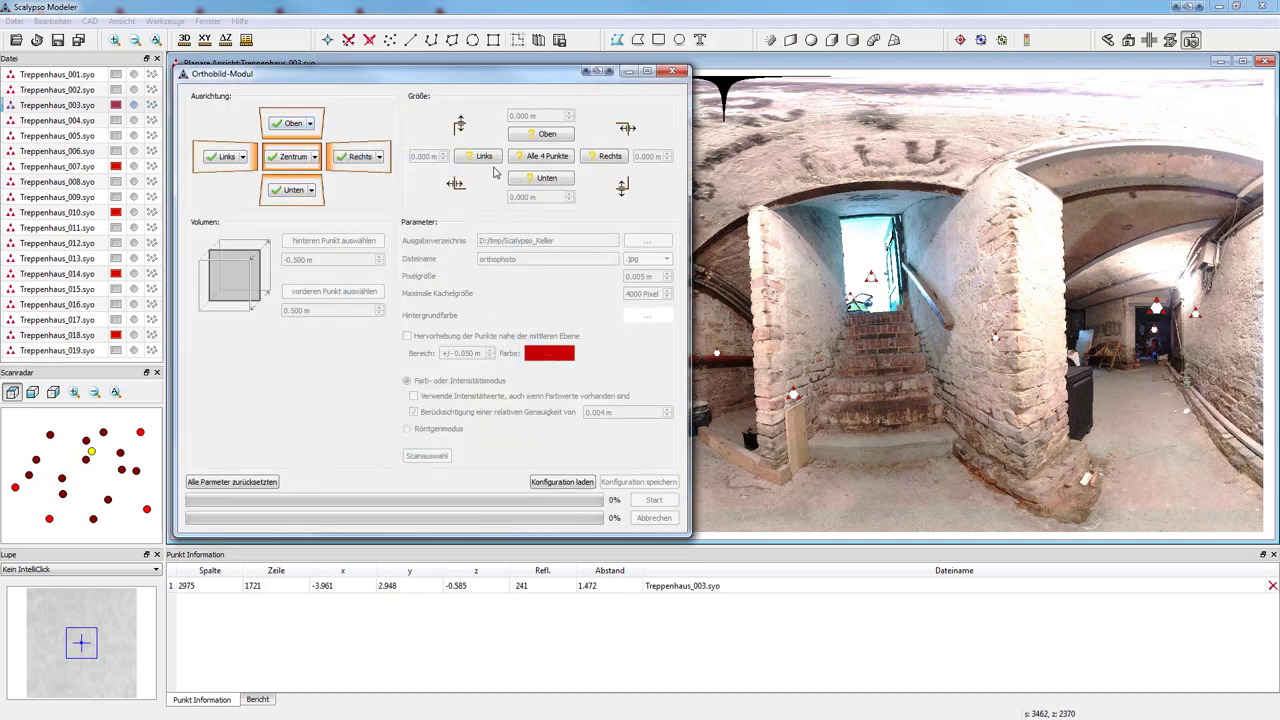
Step: Set the ceiling's top, left, bottom and right limits from scans 018, 014, 010 and 007
click(534, 158)
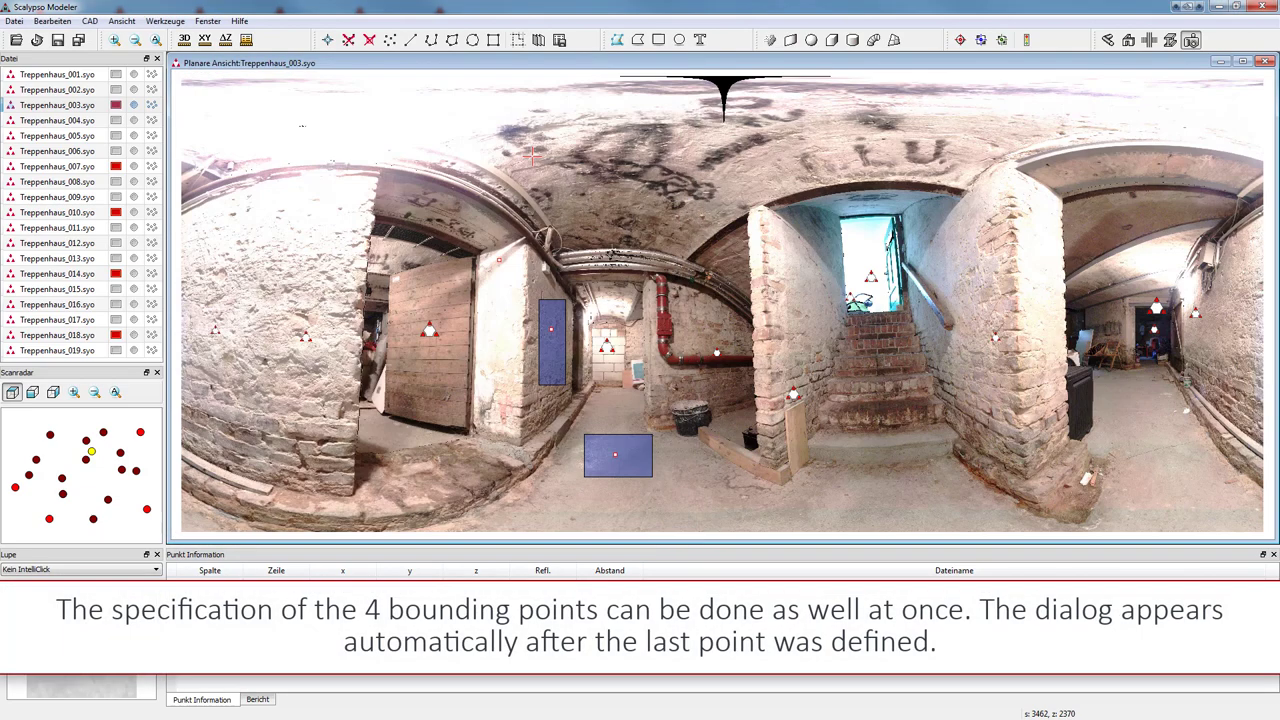
click(15, 488)
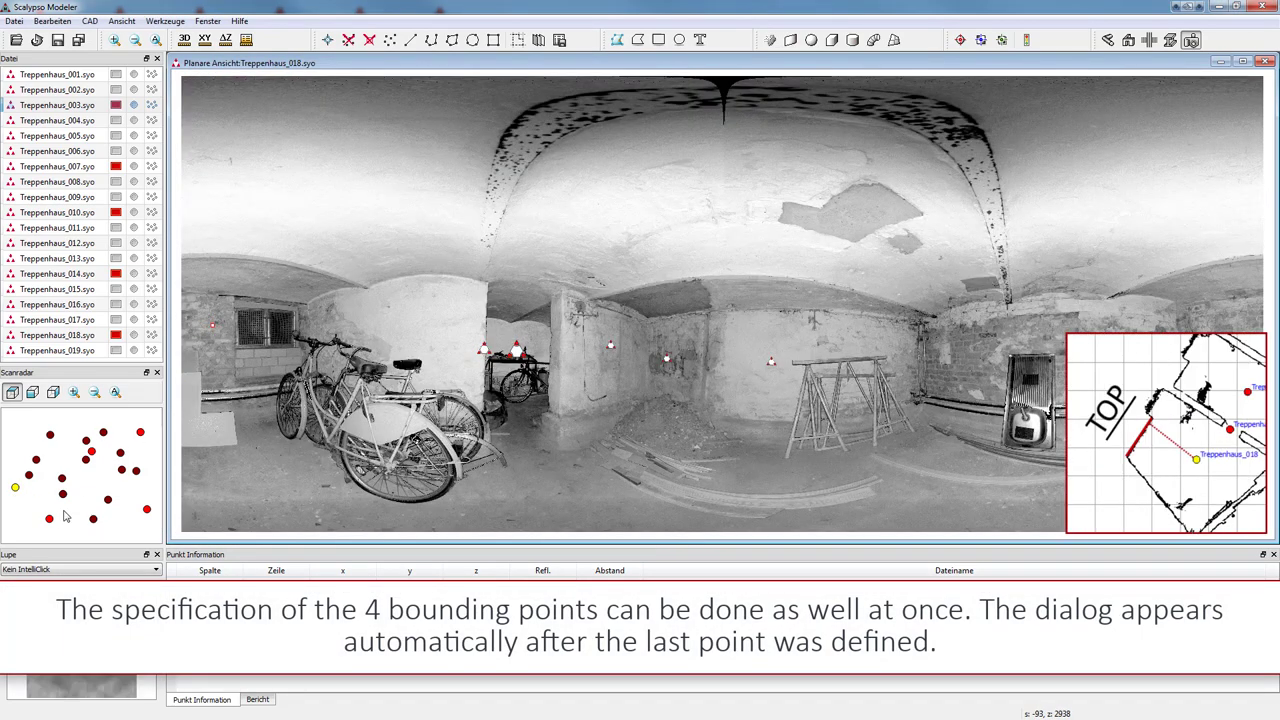
click(50, 518)
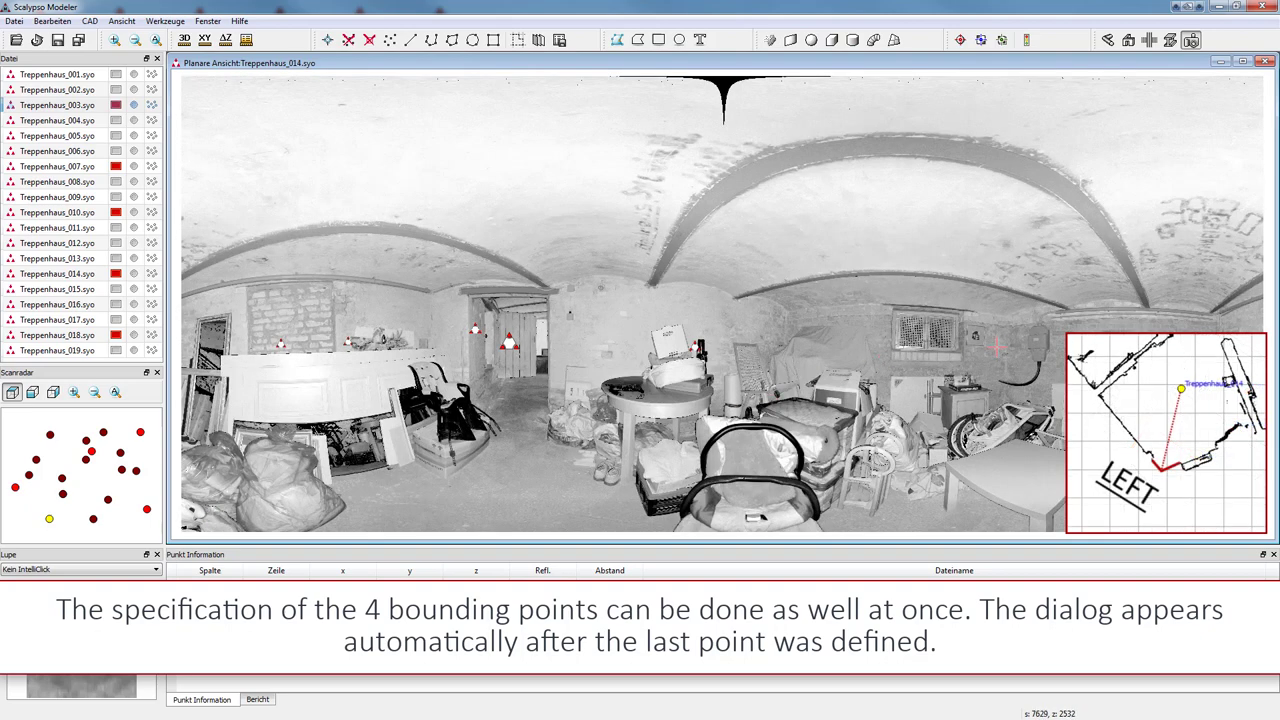
click(147, 509)
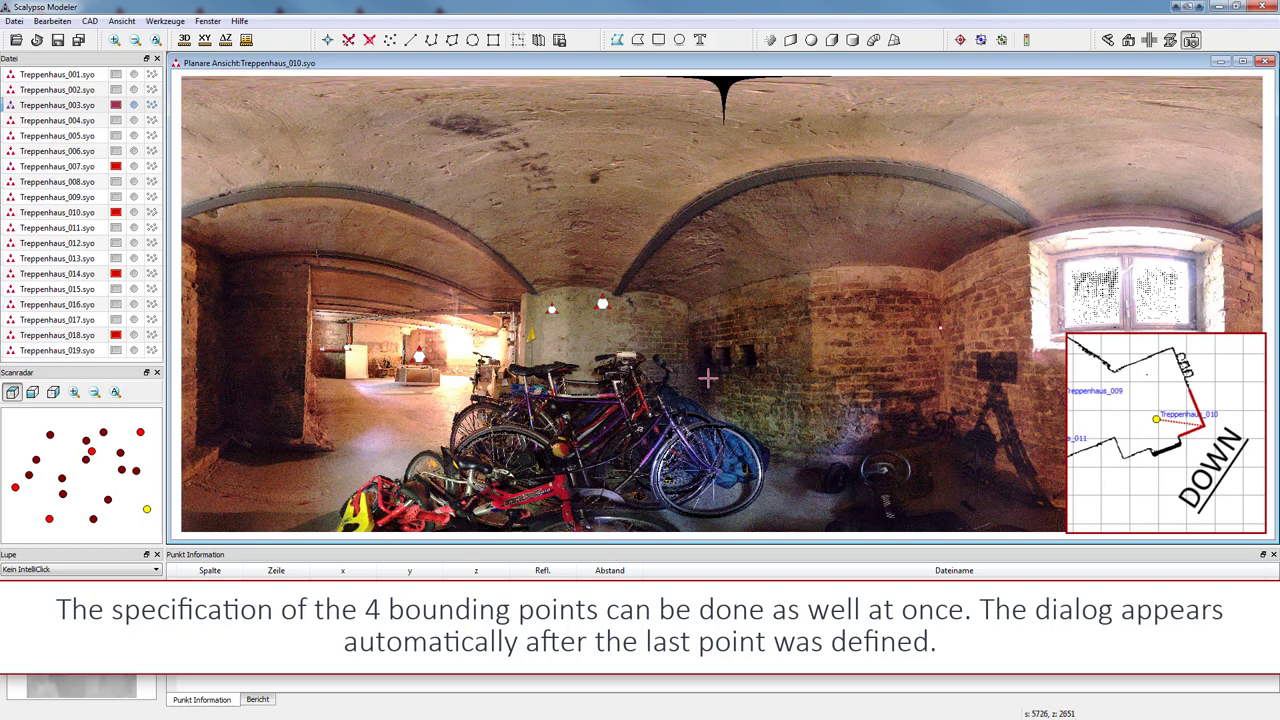
click(140, 432)
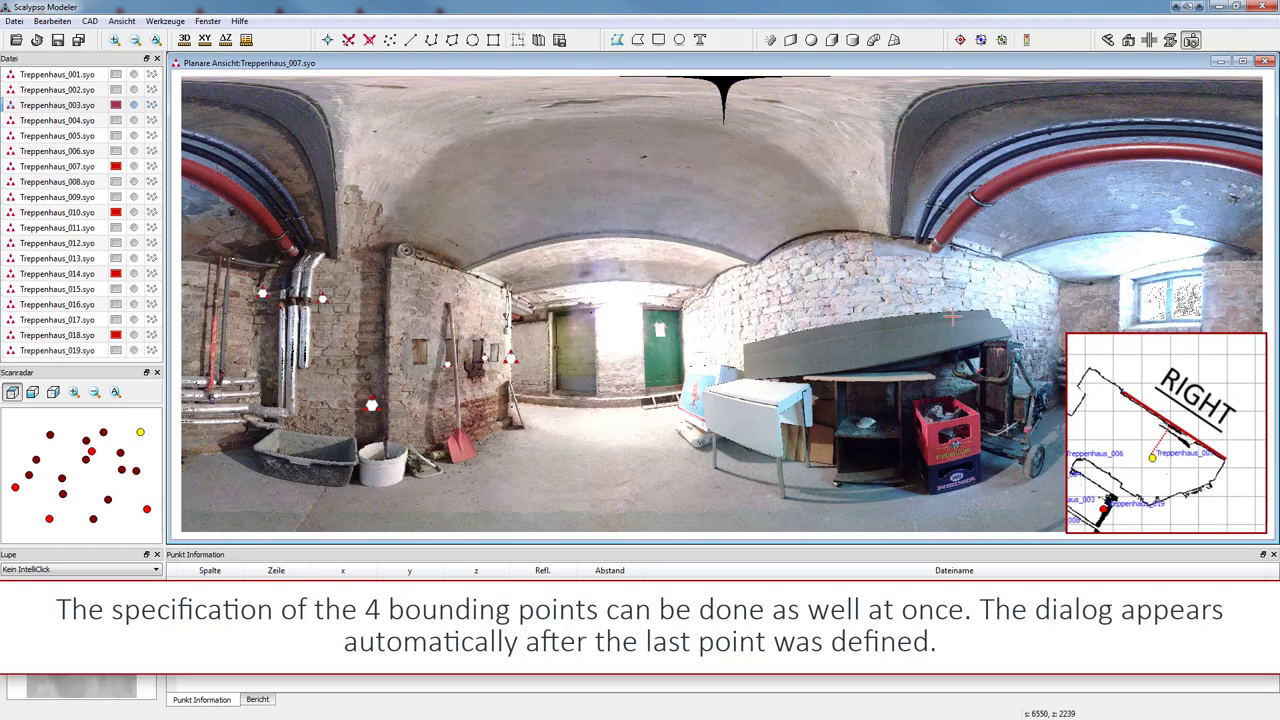
click(1058, 314)
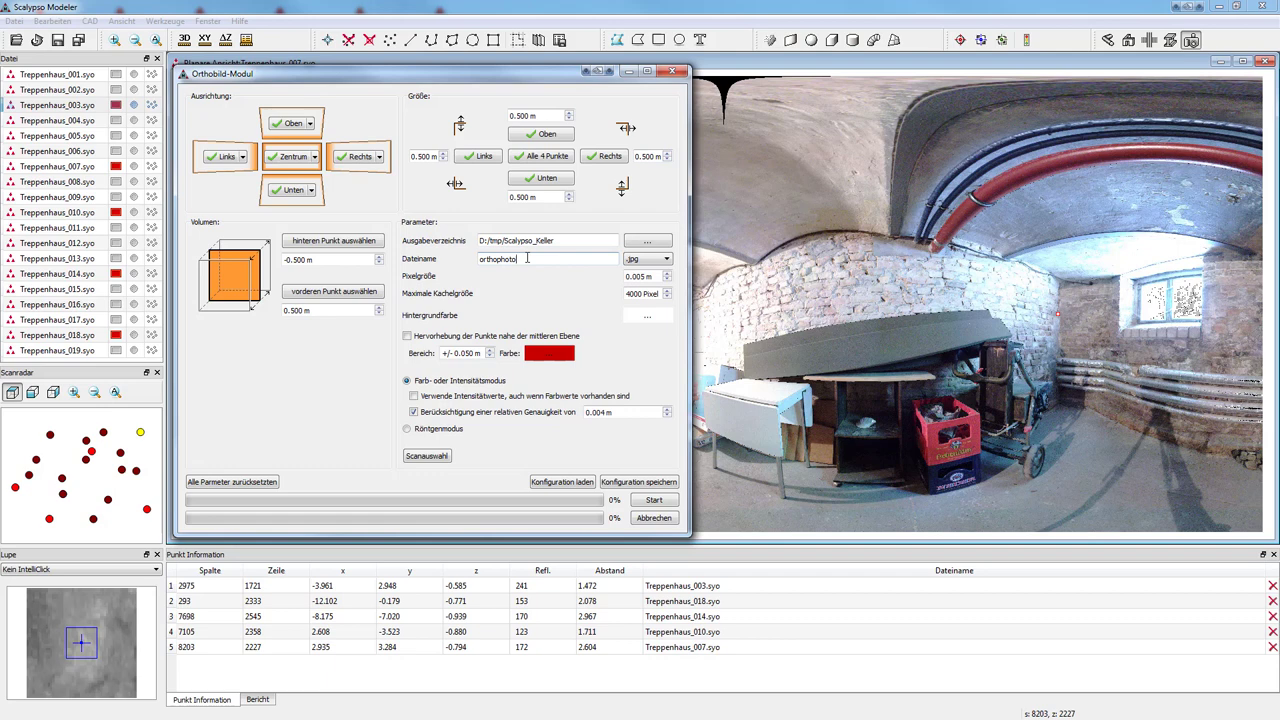
Step: Render orthophoto_Decke in Röntgenmodus with 6000-pixel tiles and a black background, then close the module
text(cke)
click(627, 294)
click(645, 318)
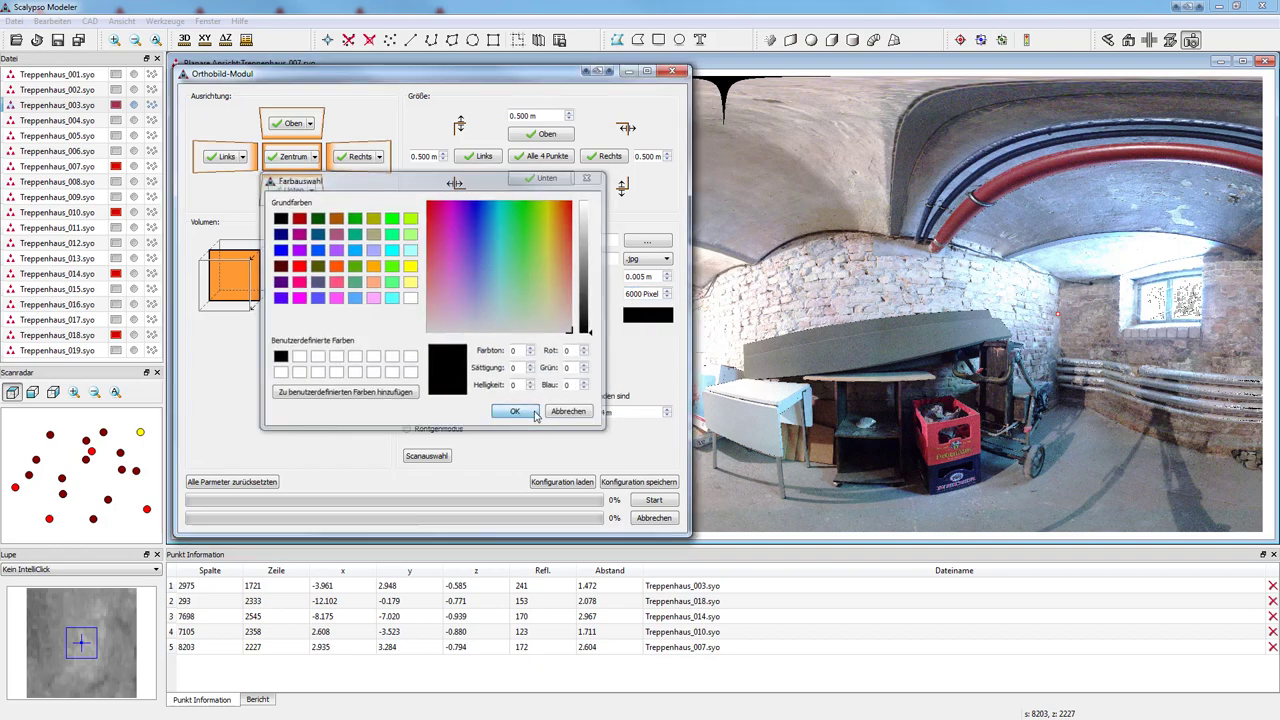
click(515, 411)
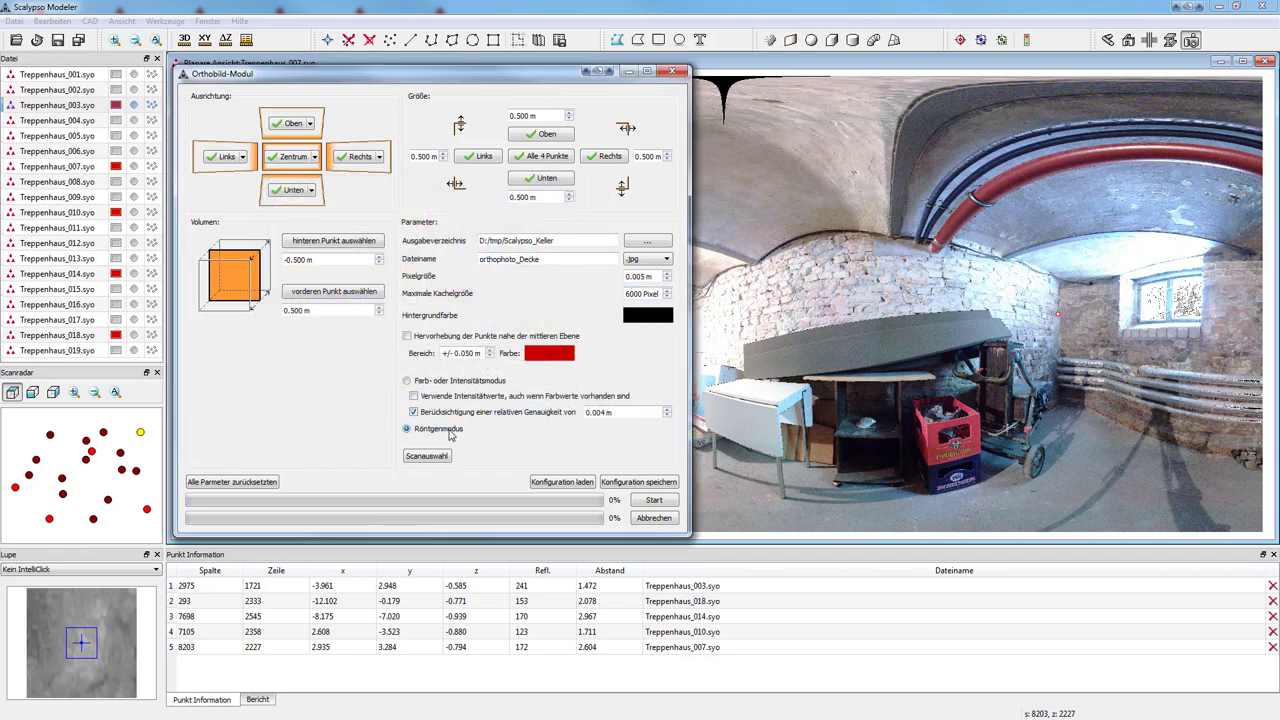
click(650, 502)
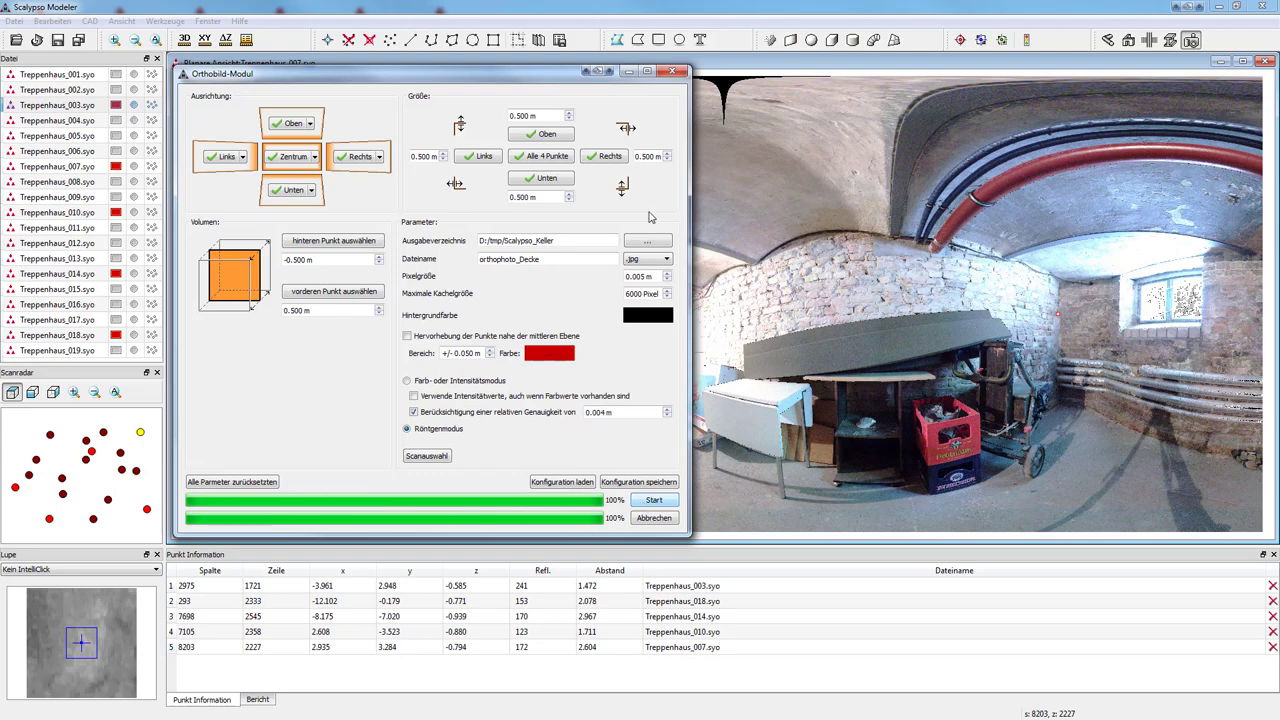
click(673, 73)
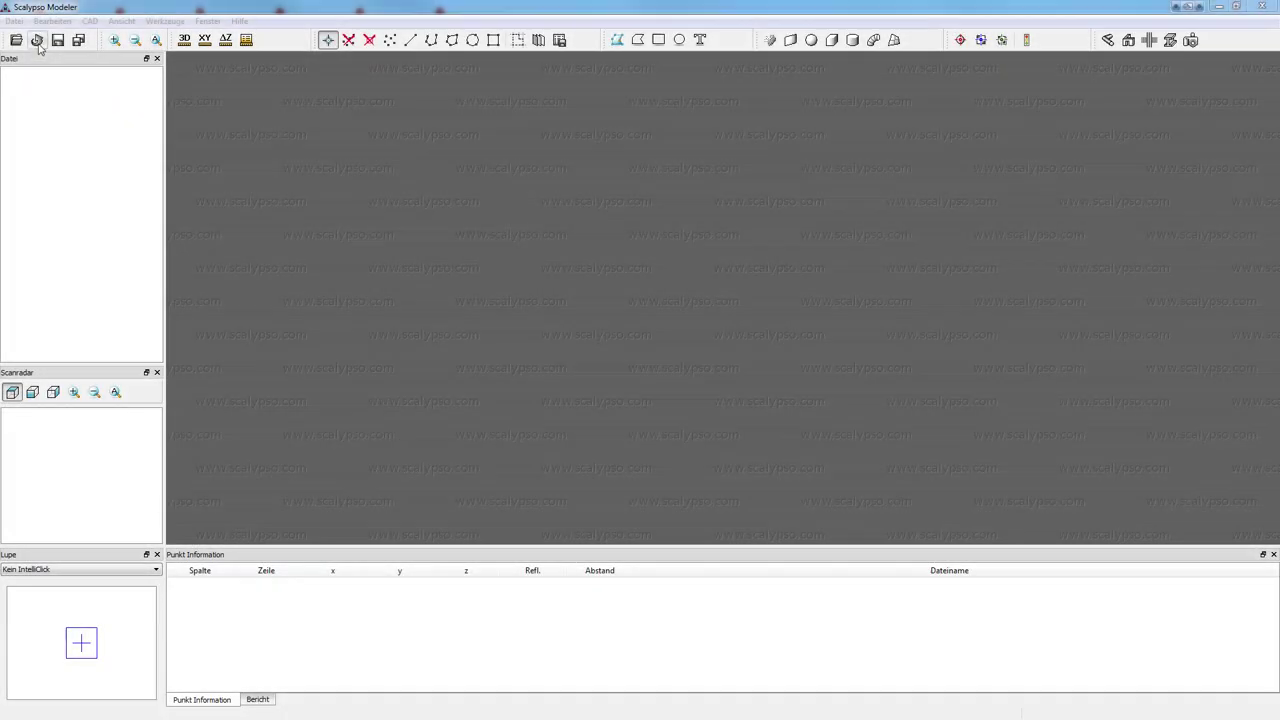
Step: Load Kopernikusstr_023.syo, draw a small rectangle on the lower graffiti facade wall, and open Orthobild
click(86, 152)
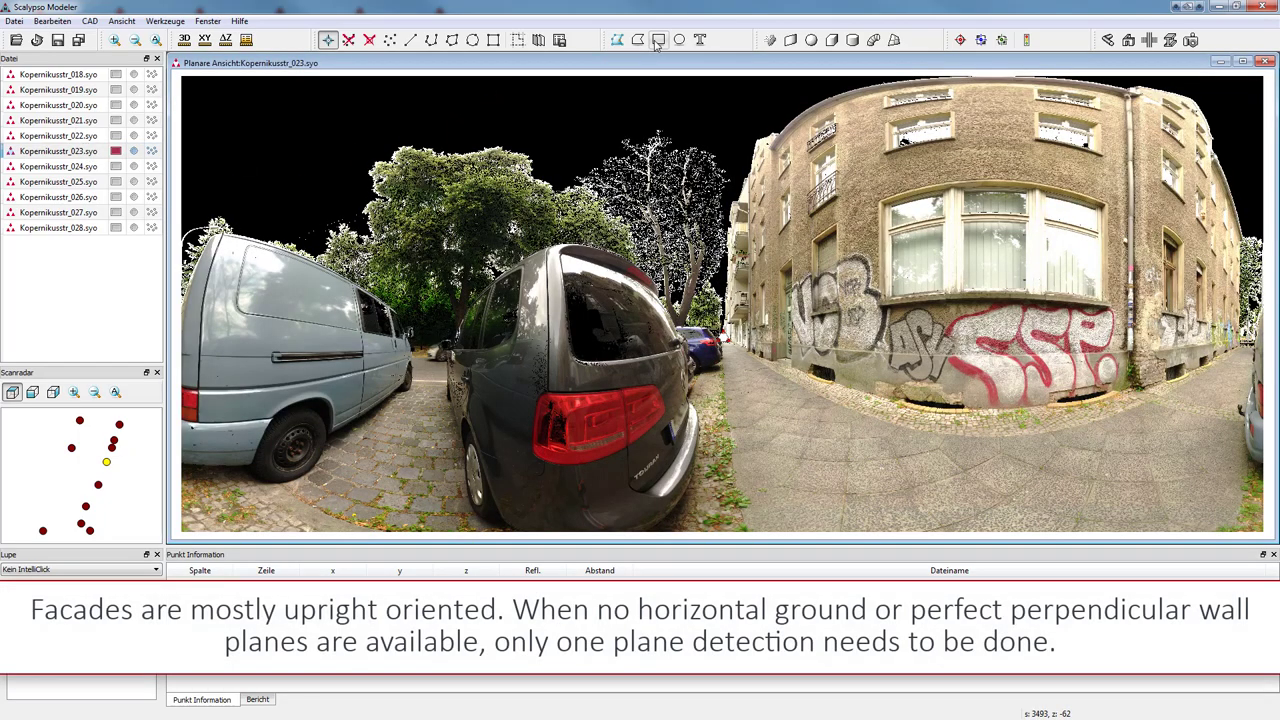
click(659, 41)
scroll(1078, 374, up, 1)
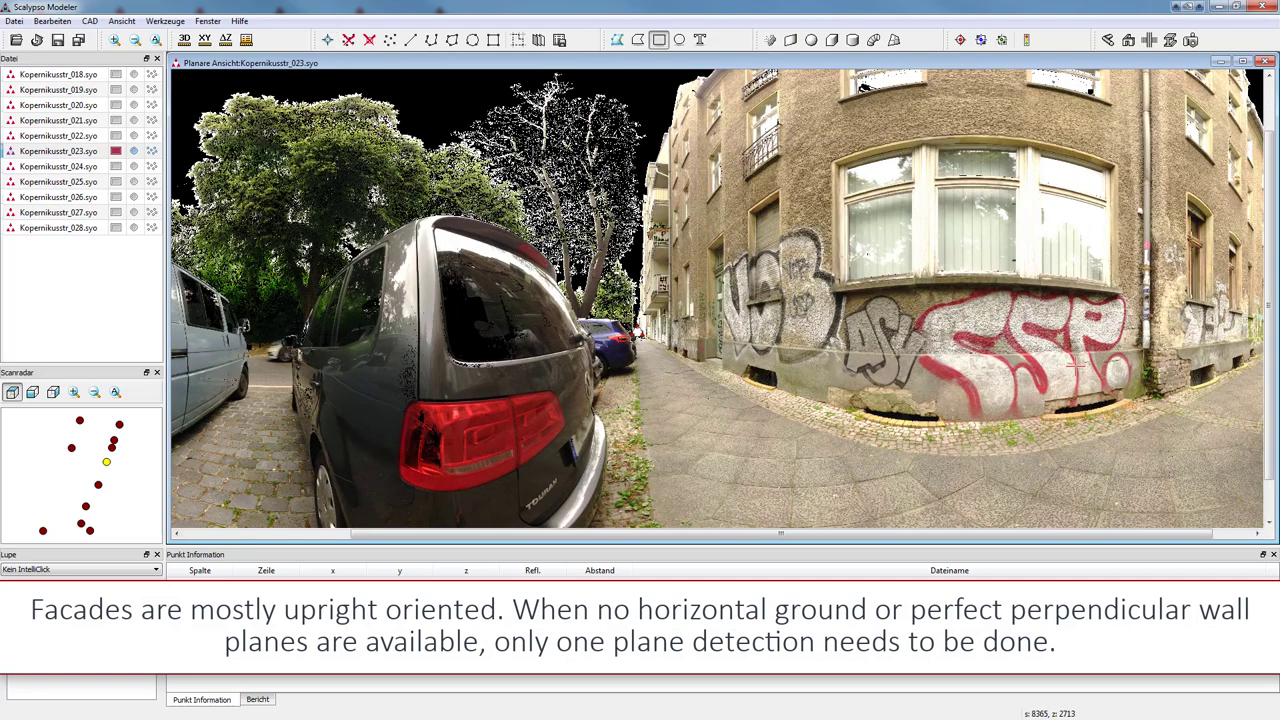
drag(1044, 360, 1120, 384)
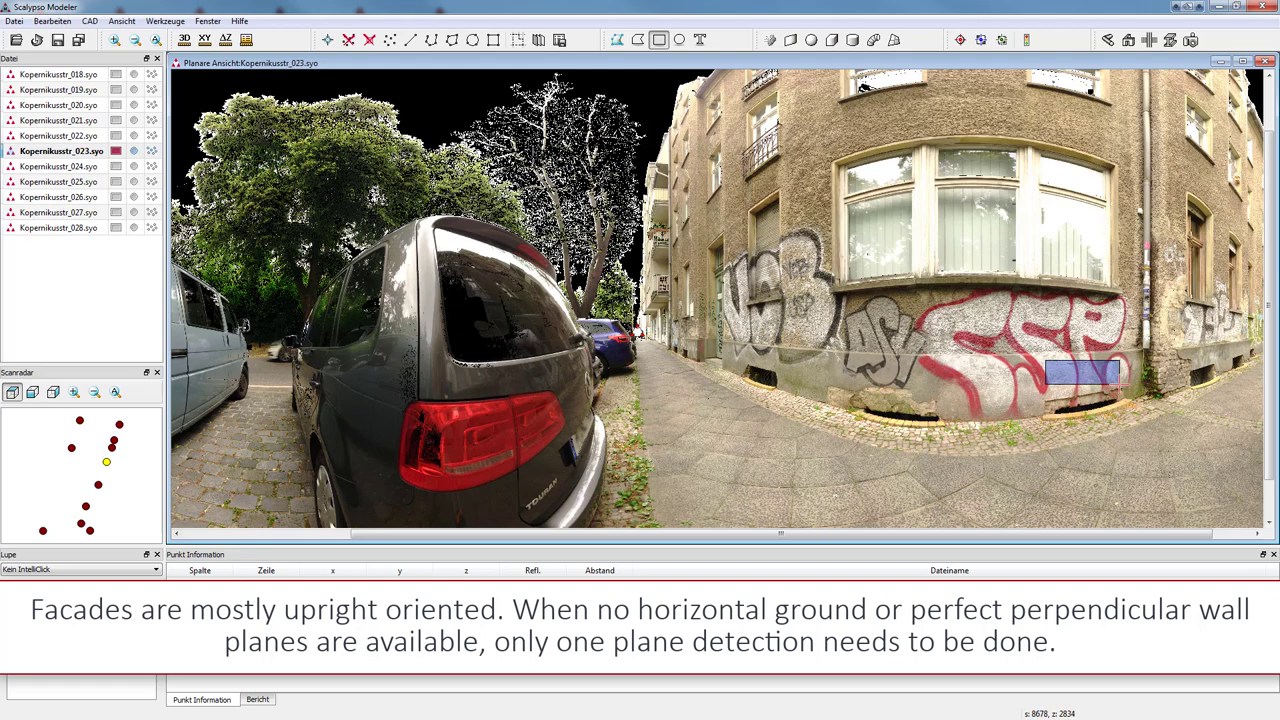
click(1193, 40)
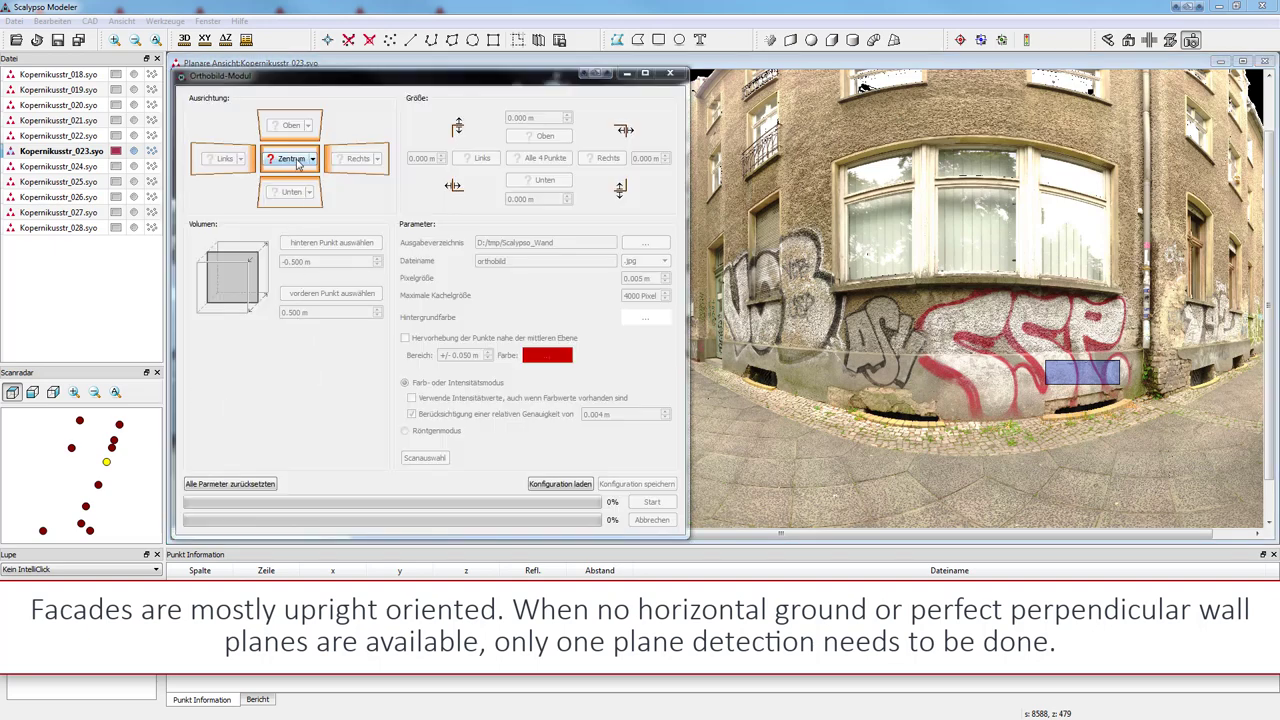
Step: Fit the Zentrum plane to the marked wall patch, viewed as during detection and left unshifted
click(297, 161)
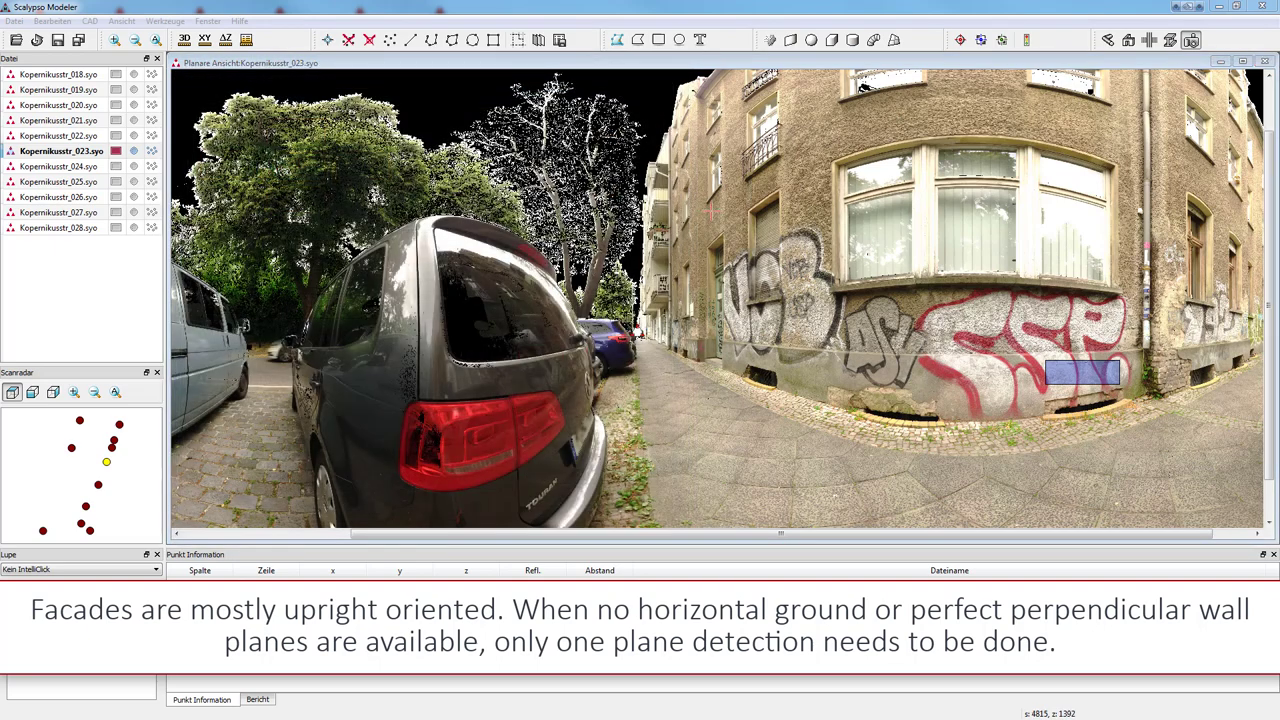
click(1080, 372)
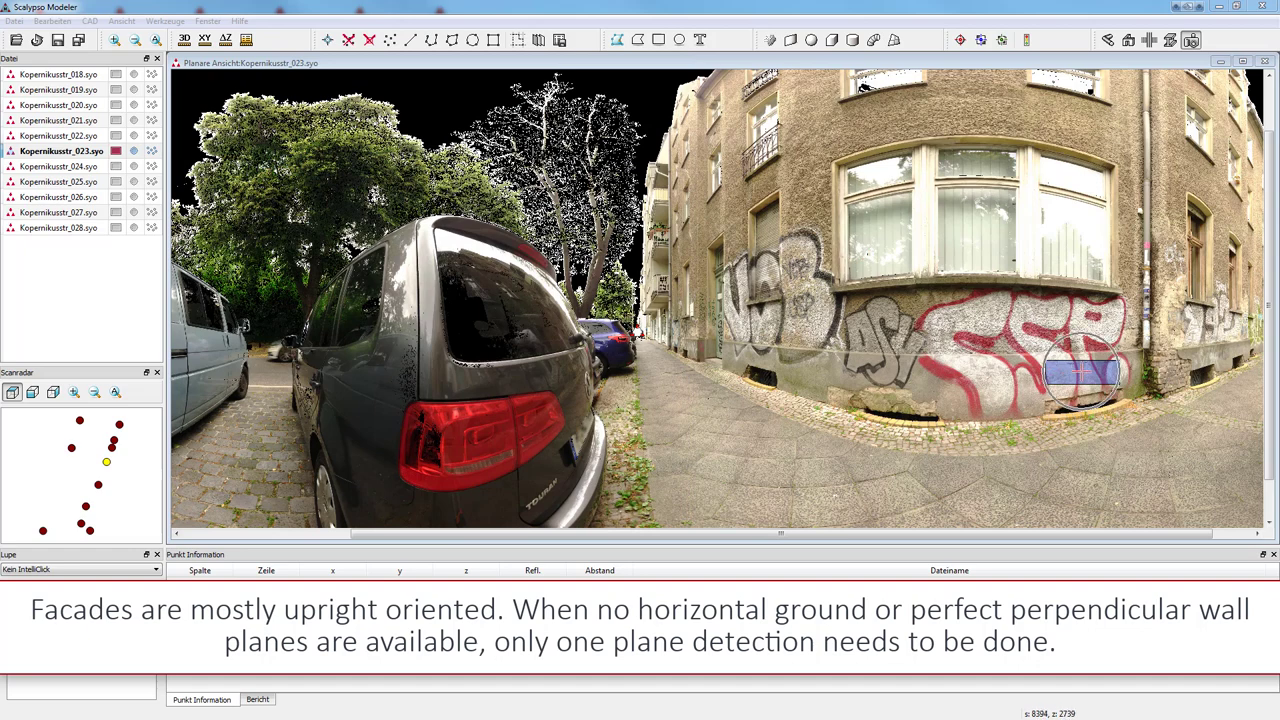
click(463, 297)
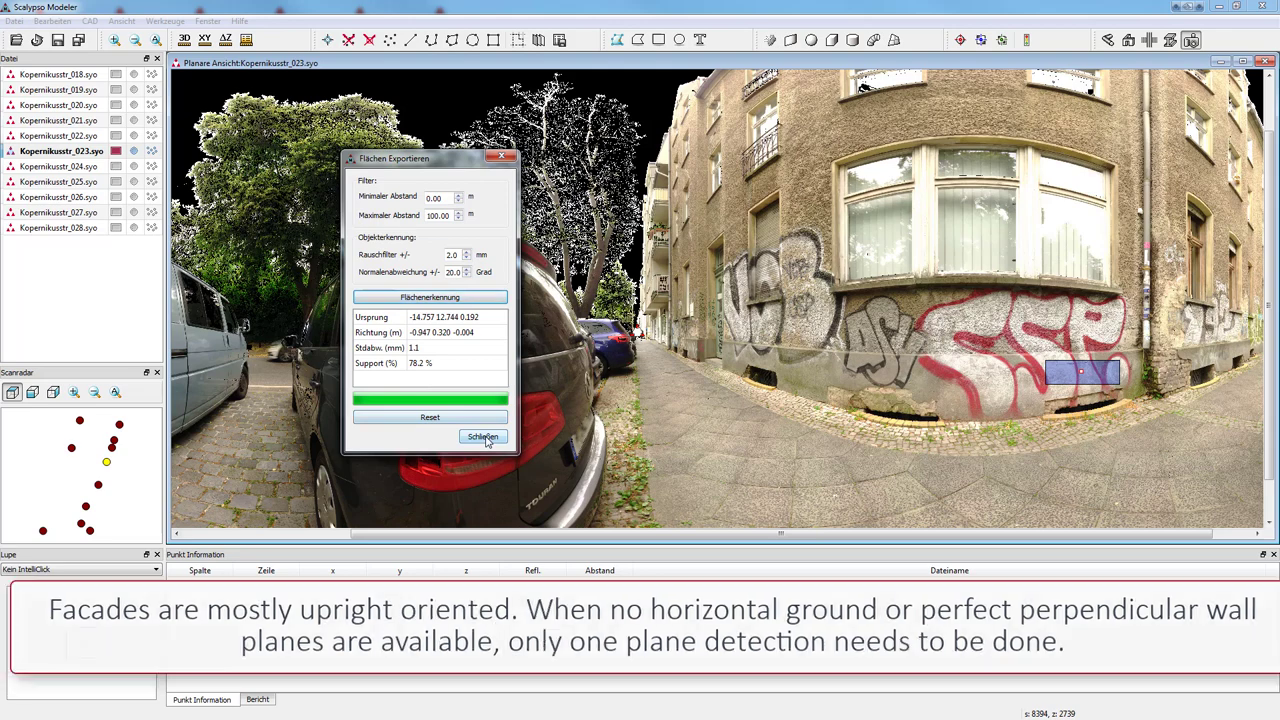
click(483, 436)
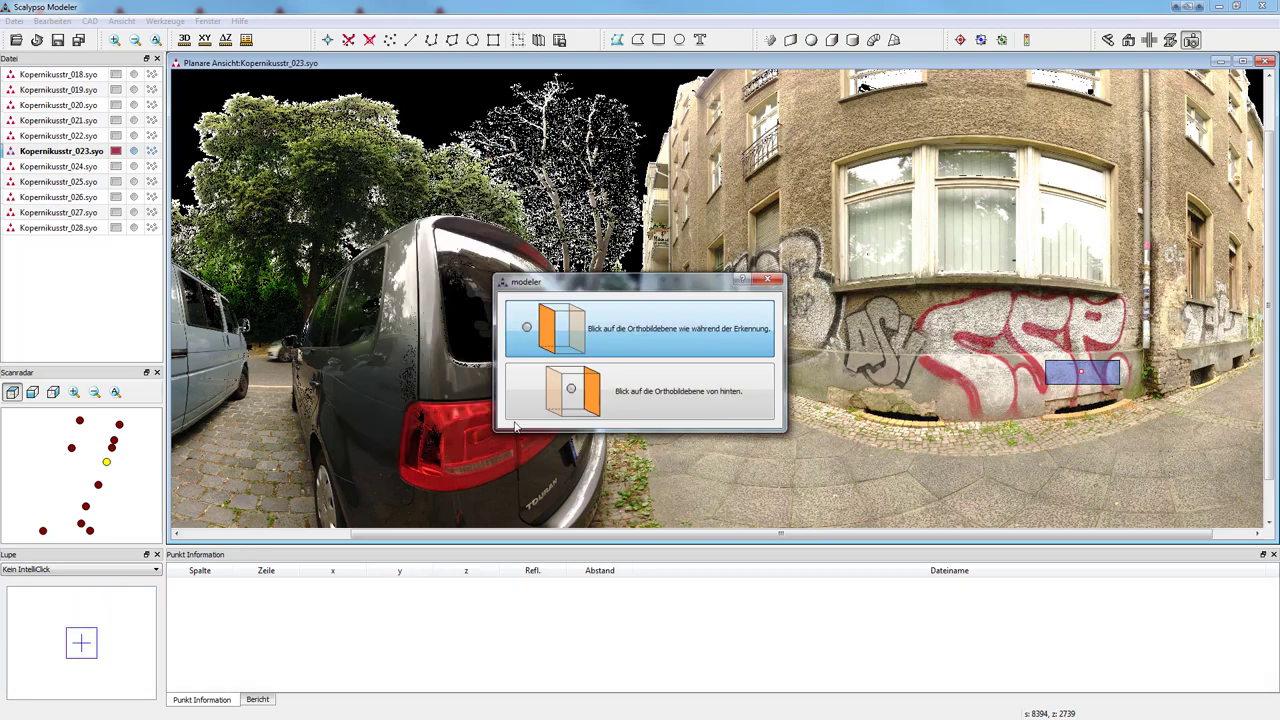
click(642, 333)
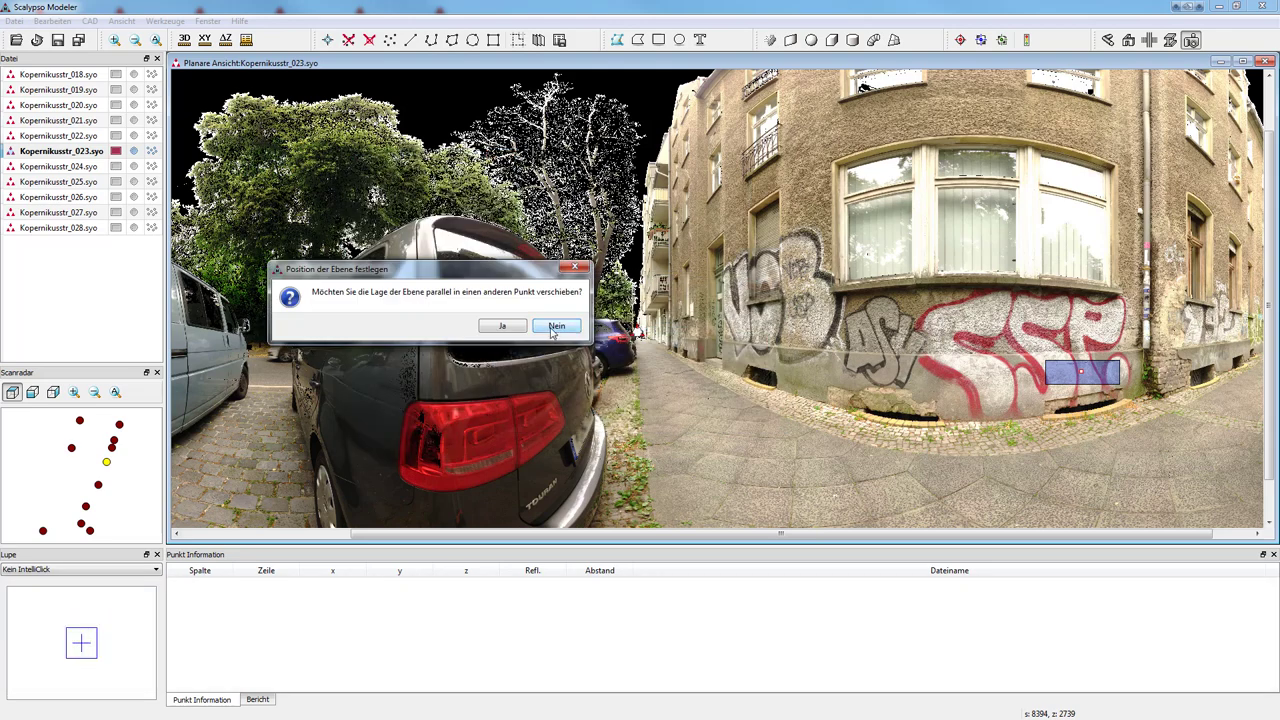
click(556, 326)
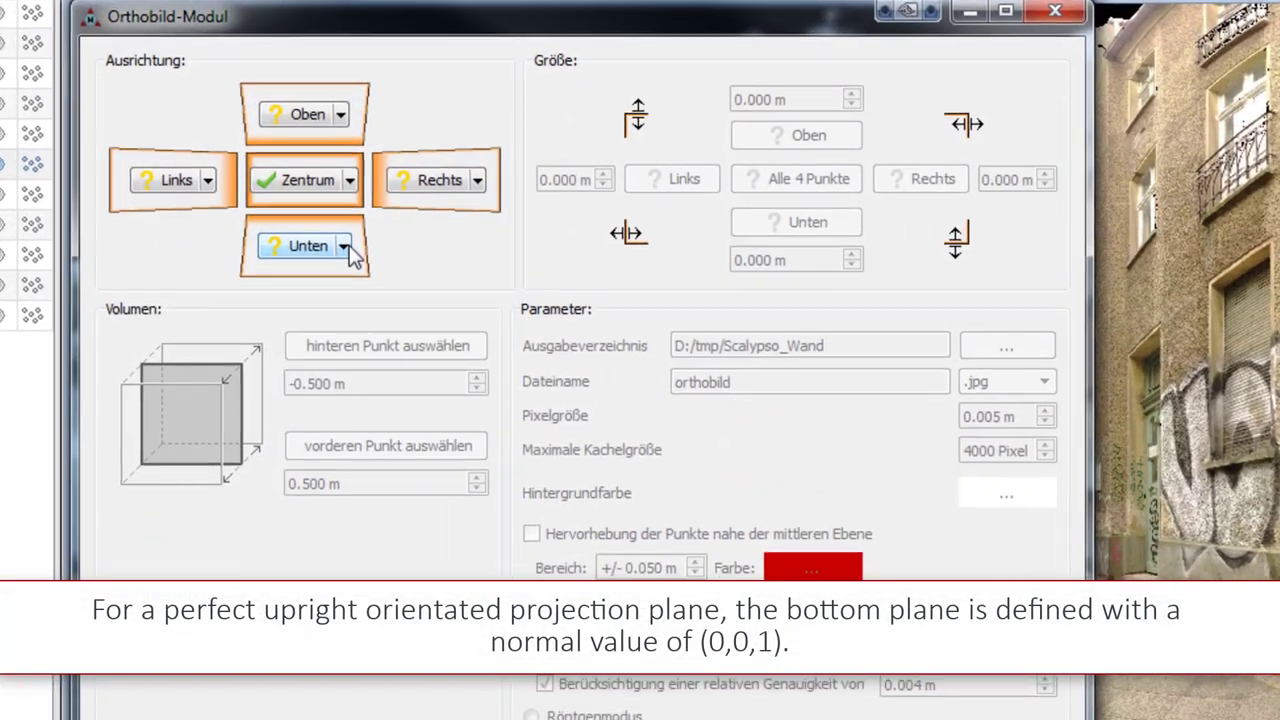
Step: Set the Unten plane normal to 0.0, 0.0, 1.0 and begin marking all four border points
click(338, 236)
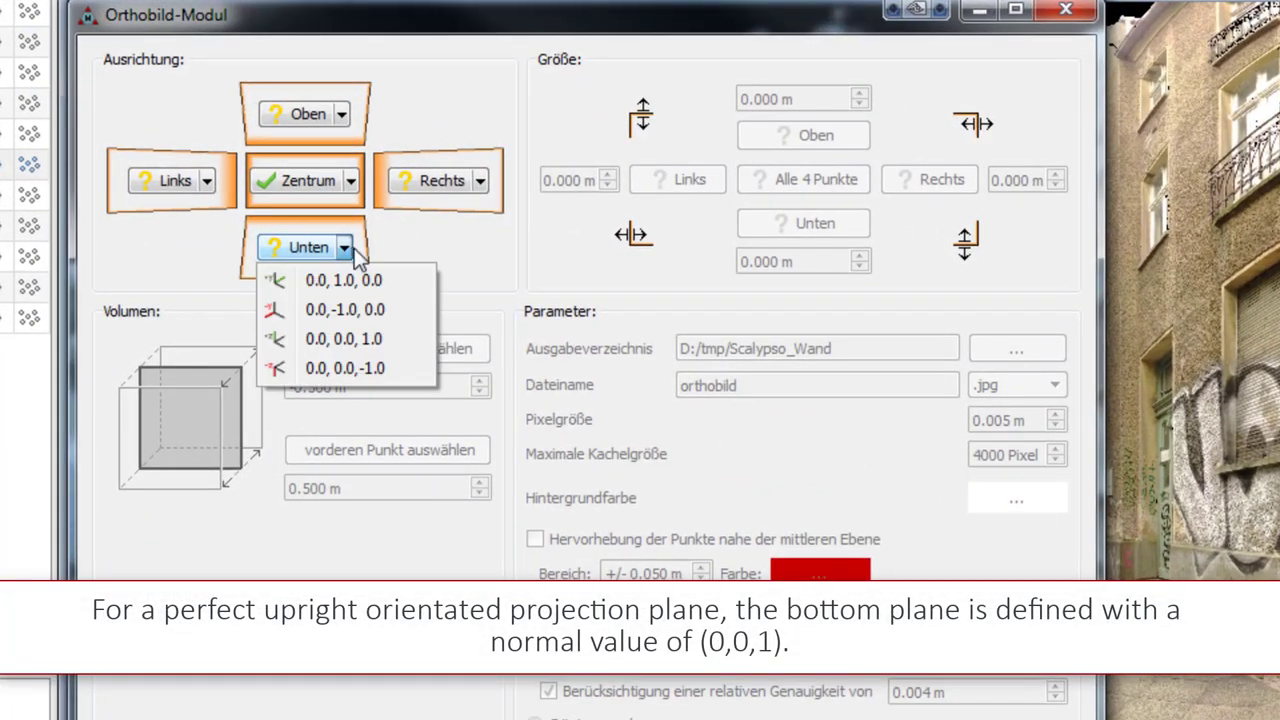
click(384, 346)
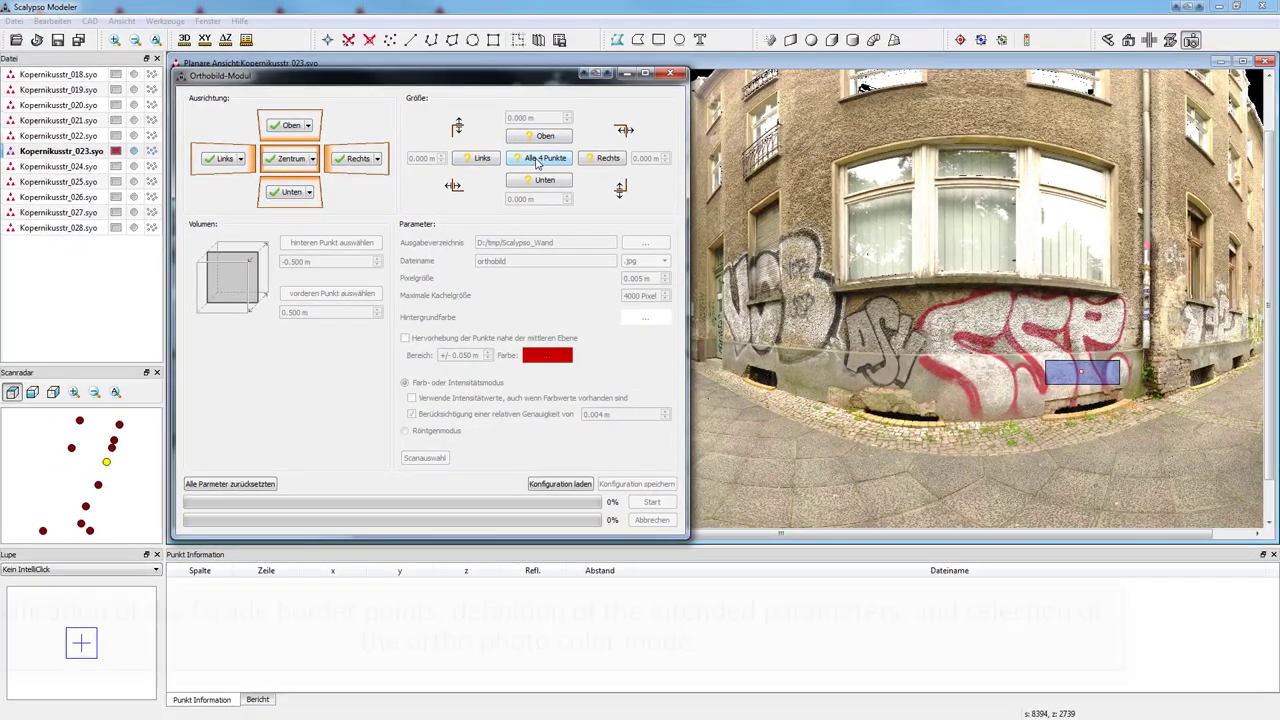
click(537, 165)
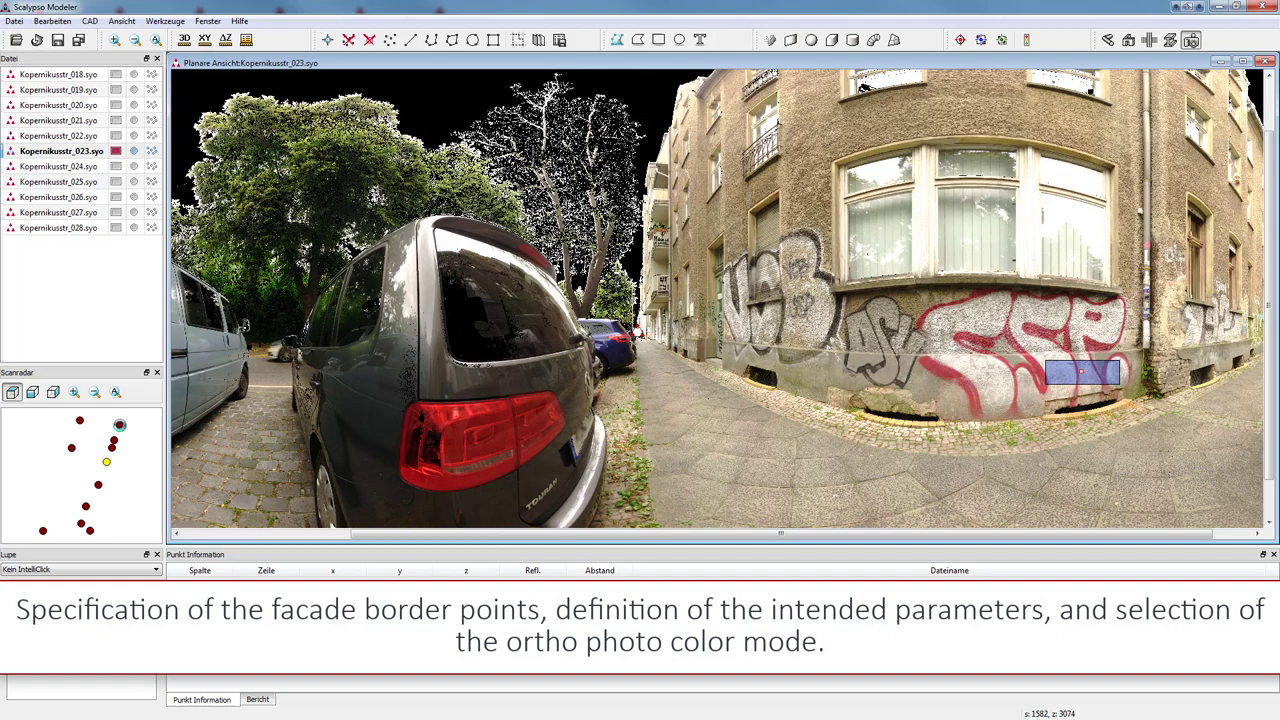
Step: Mark the facade border points from scans Kopernikusstr_026, 019 and 028 until all four borders are set
click(119, 424)
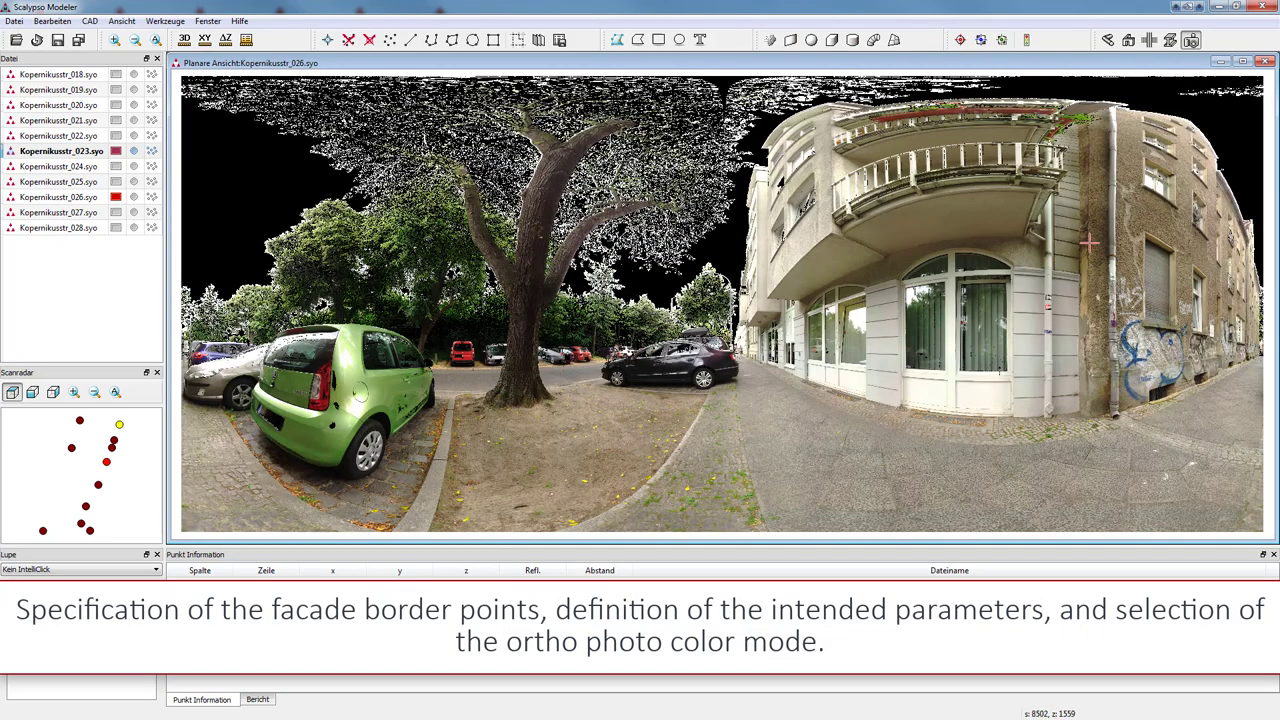
click(1081, 236)
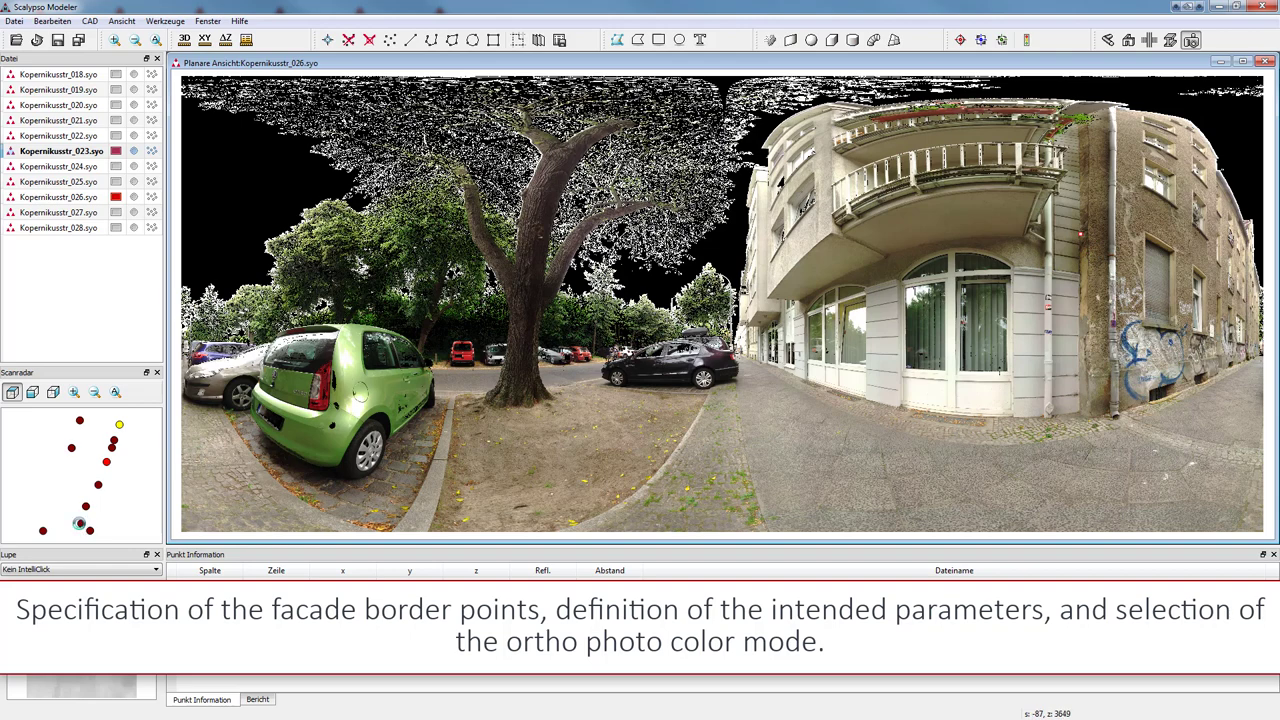
click(79, 523)
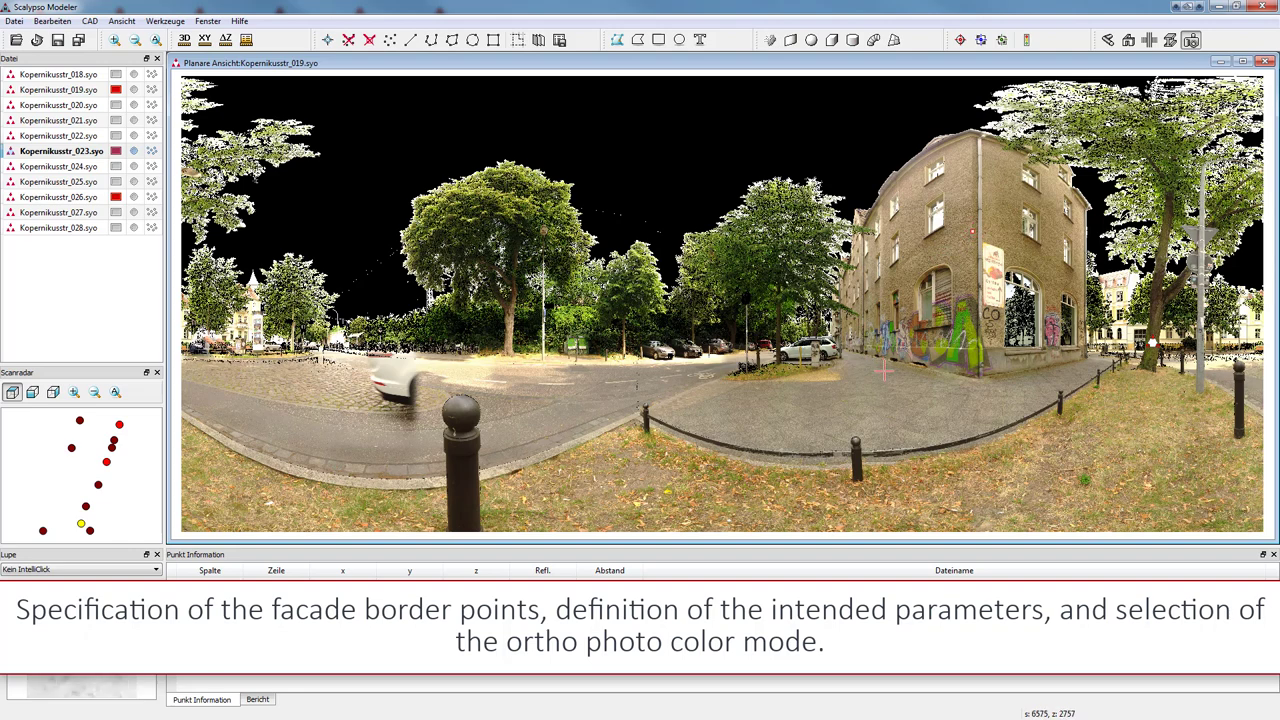
click(71, 449)
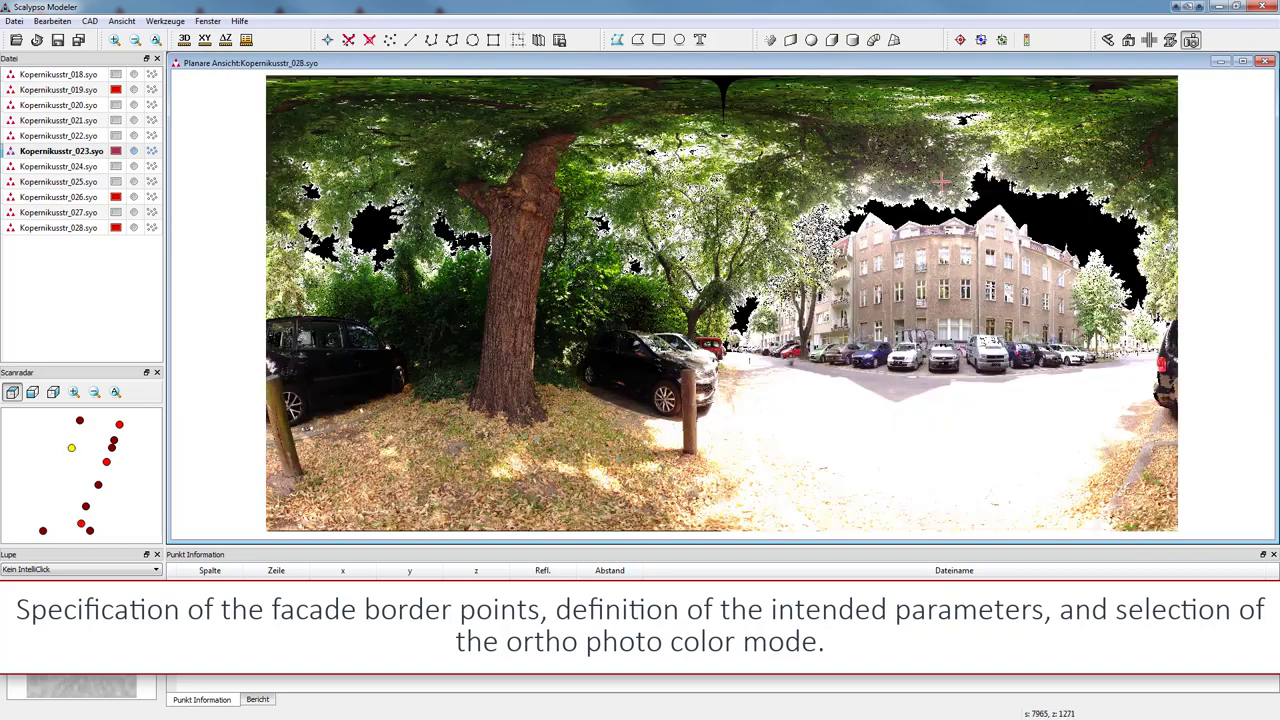
scroll(1005, 200, up, 1)
scroll(1012, 202, up, 1)
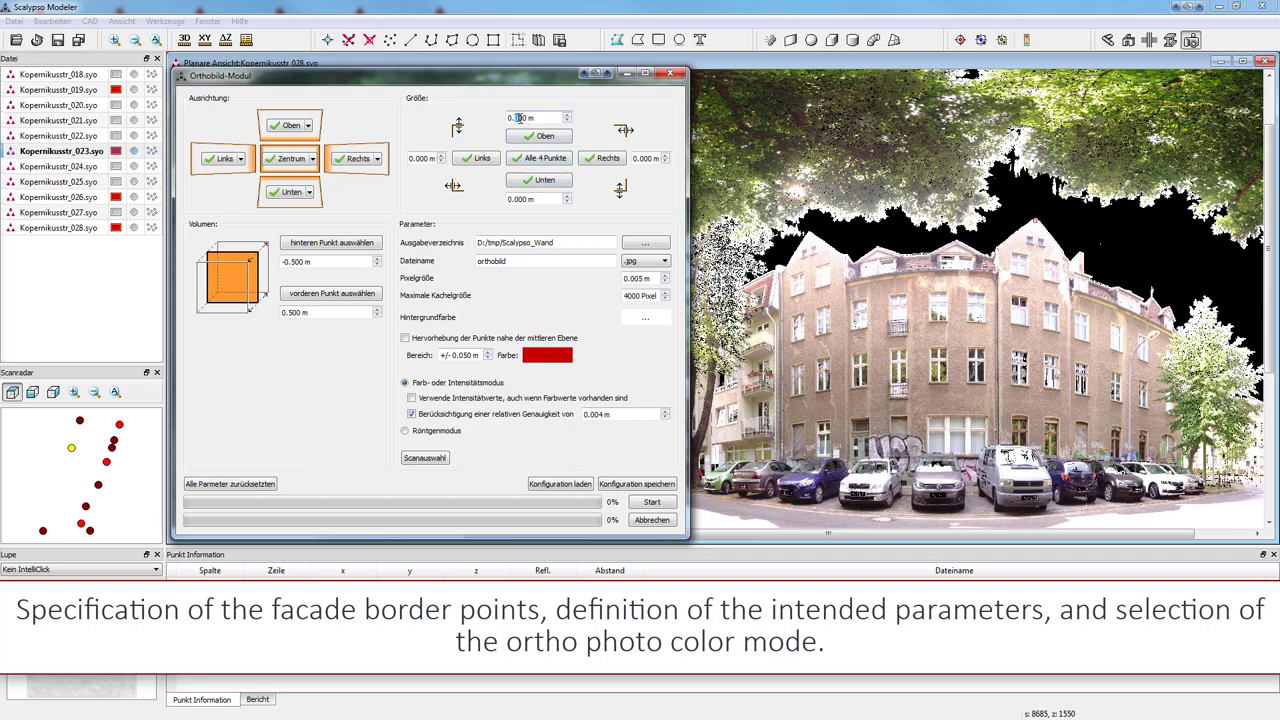
Step: Add facade margins of 0.2/0.3/0.3 m and set the rear depth to -1.500 m
click(643, 158)
click(518, 198)
text(3)
click(418, 158)
text(2)
click(310, 262)
Step: Render orthobild_Wand in colour mode with 8000-pixel tiles on a black background, then close
click(645, 318)
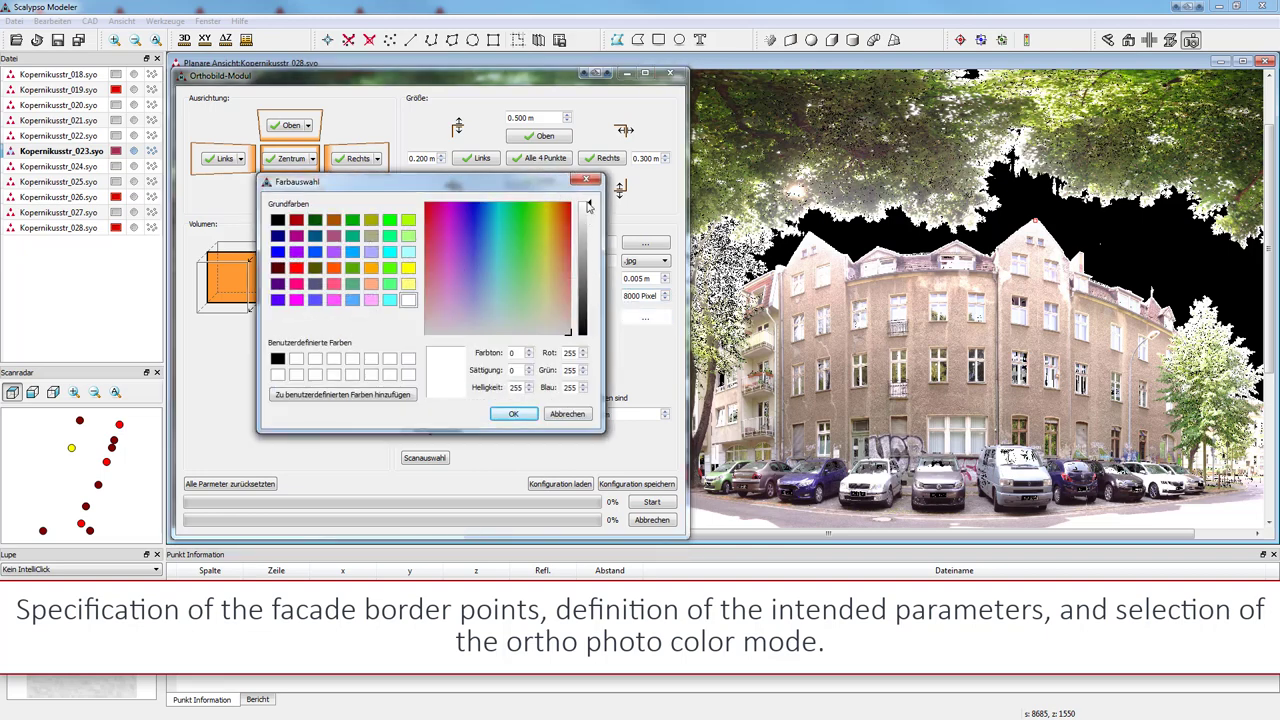
drag(589, 205, 587, 345)
click(531, 418)
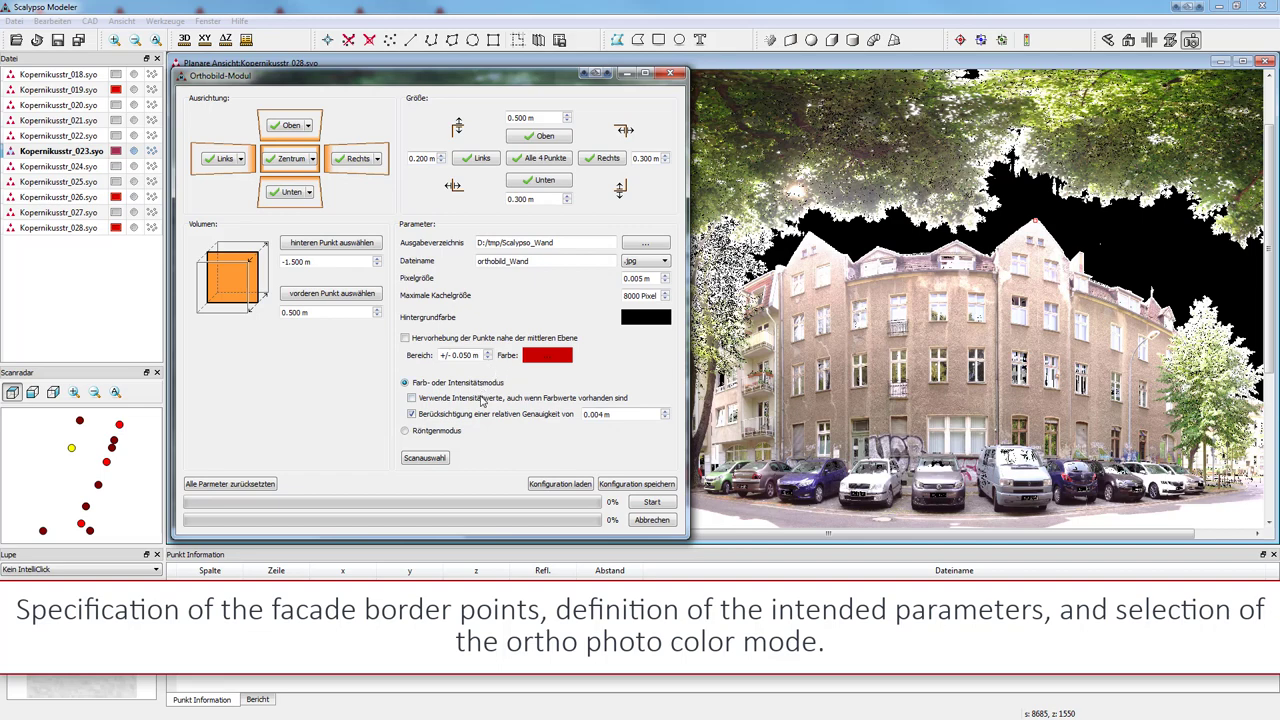
click(656, 503)
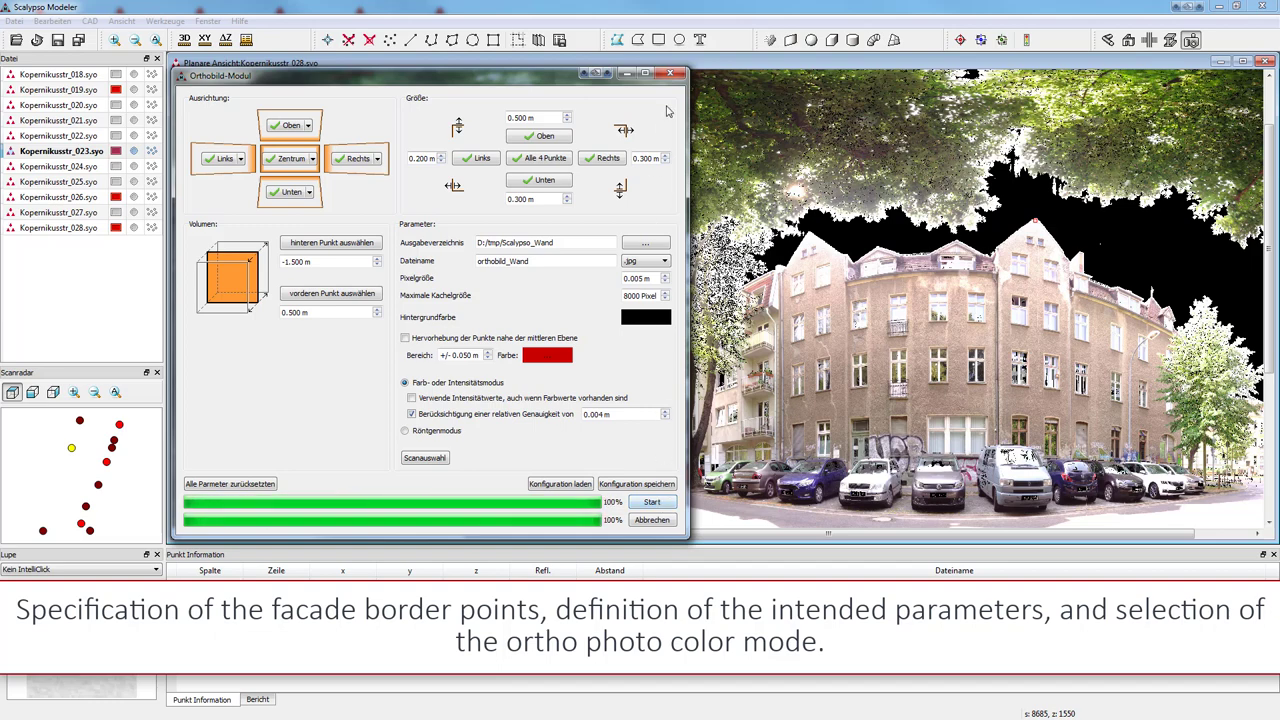
click(671, 75)
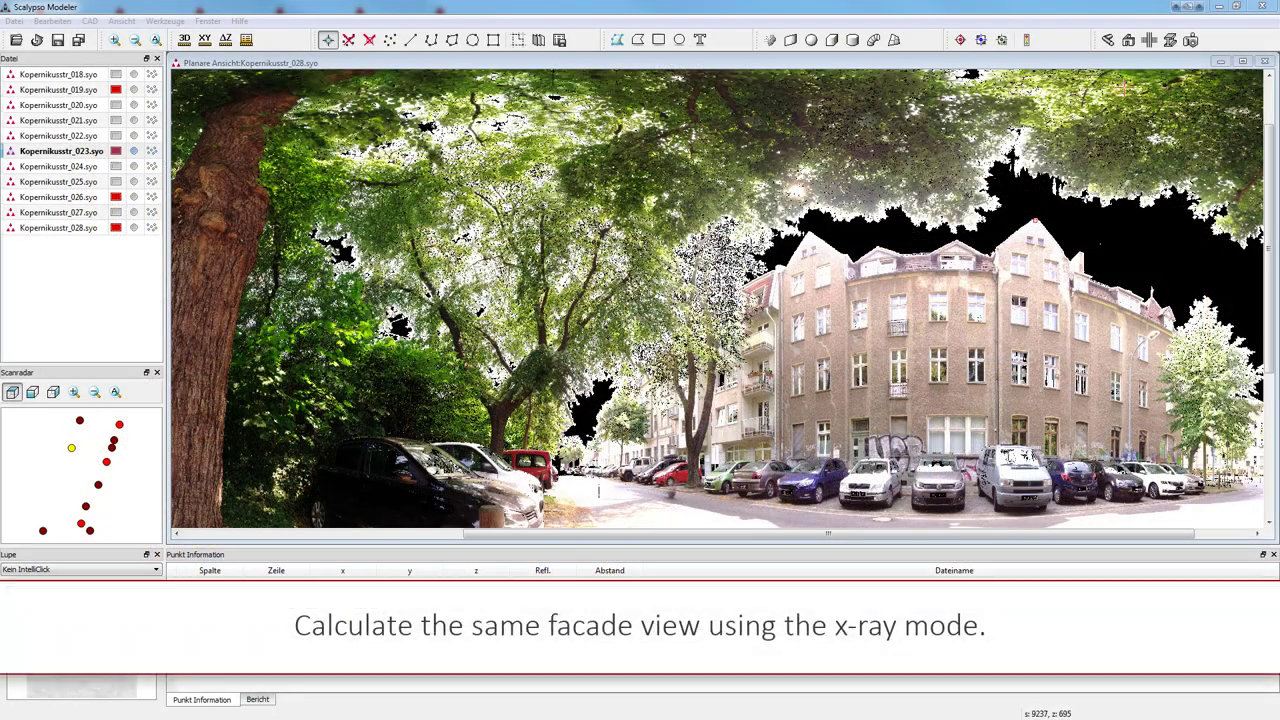
Step: Render the facade again in Röntgenmodus as orthobild_Wand_roentgen, then close the module
click(1190, 40)
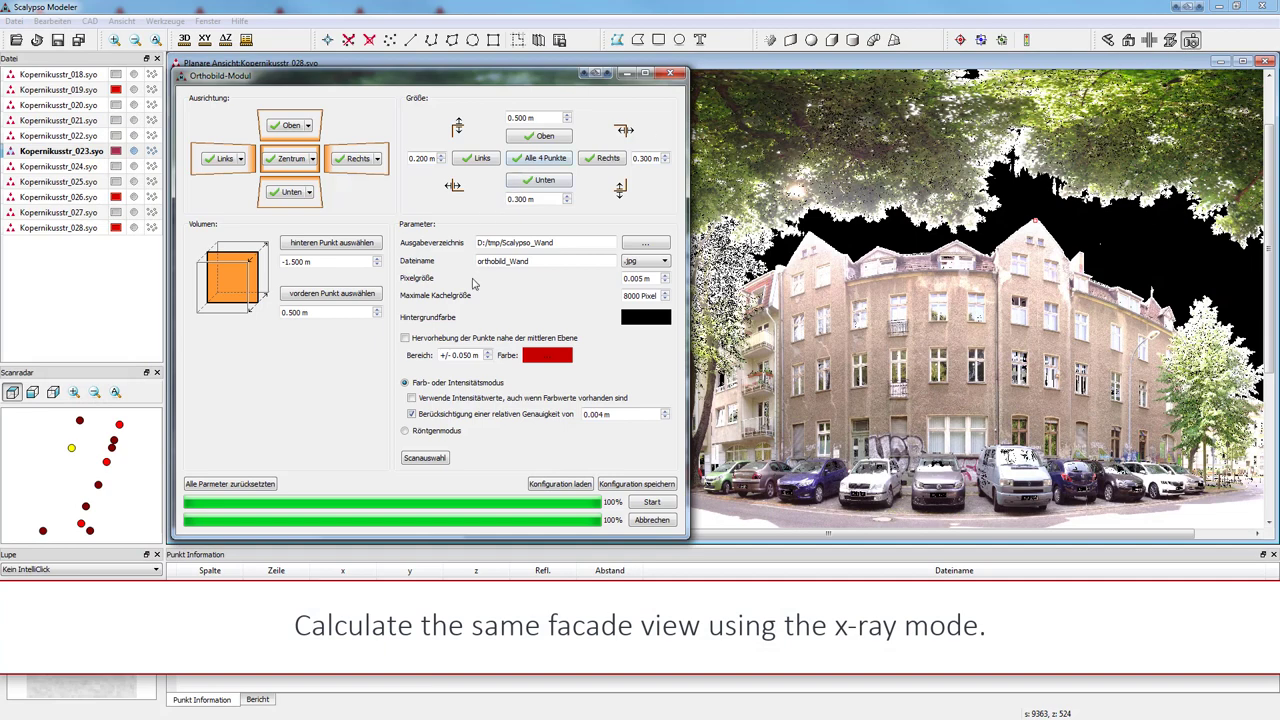
click(427, 436)
click(540, 260)
click(651, 503)
click(673, 76)
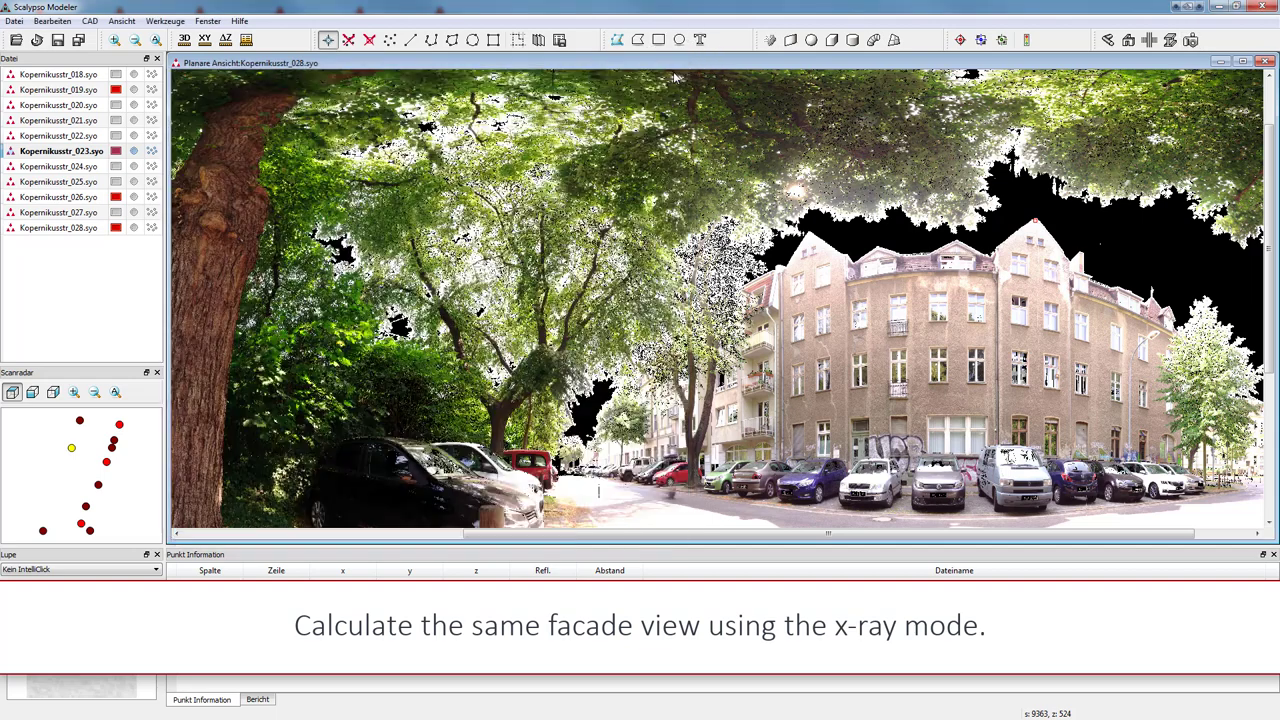